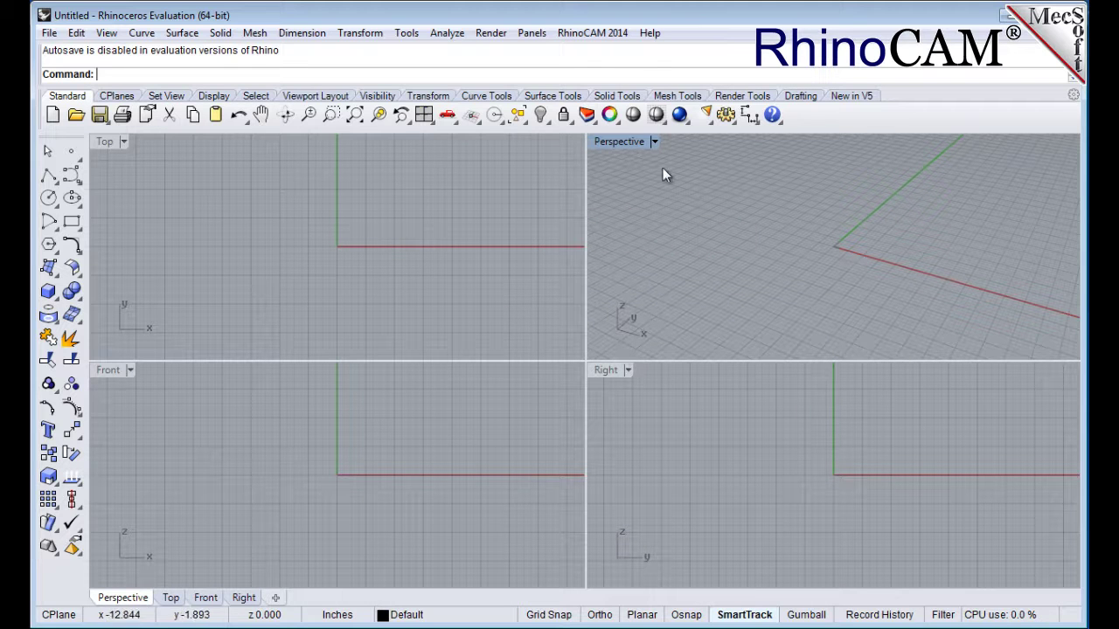
Show the RhinoCAM ART panel and open ARTQuickStartTutorial.3dm, zoomed to fit all its curves.
left_click(577, 33)
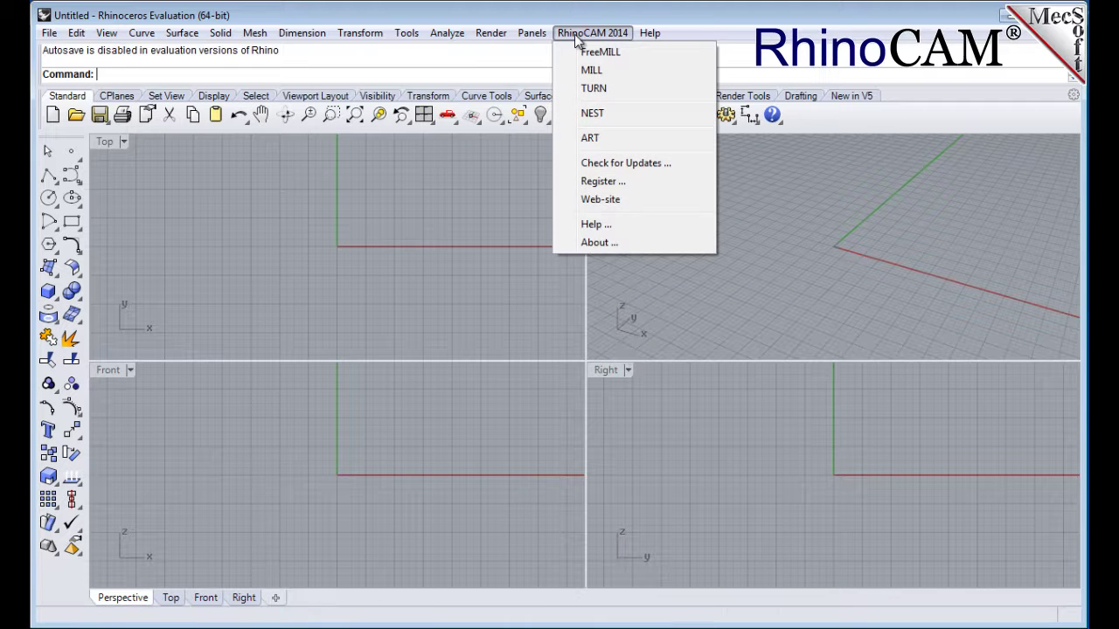
left_click(589, 138)
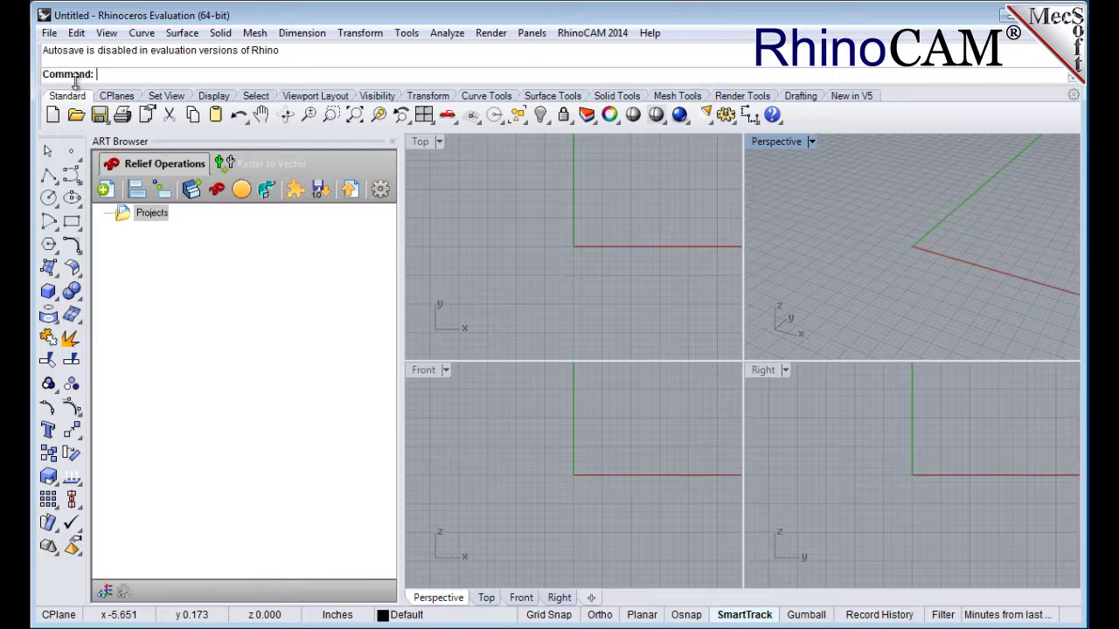
left_click(50, 34)
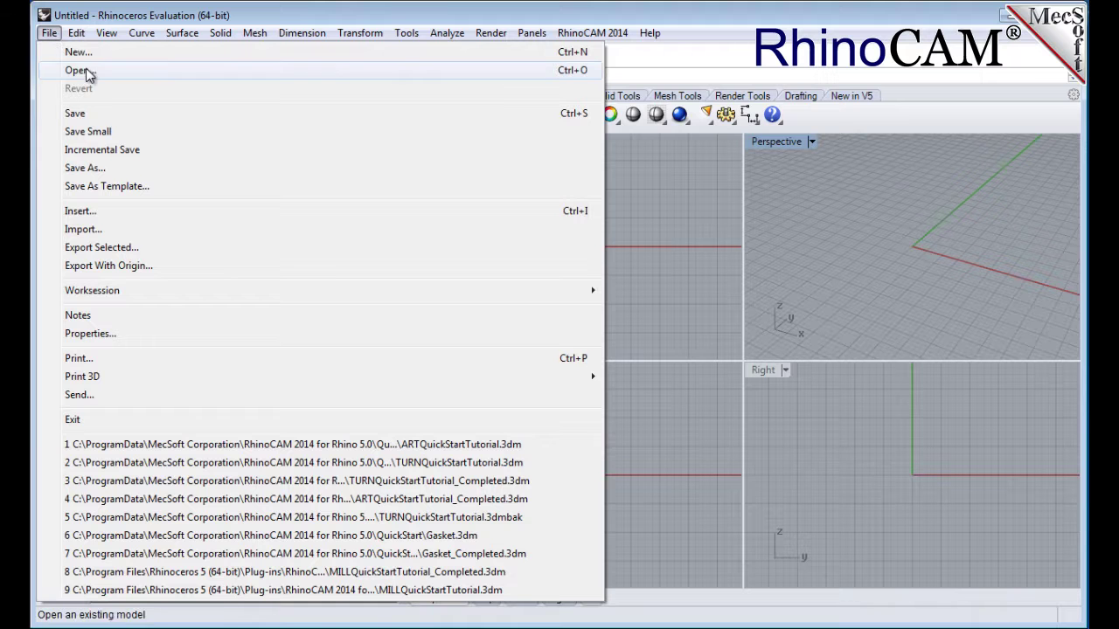
left_click(94, 75)
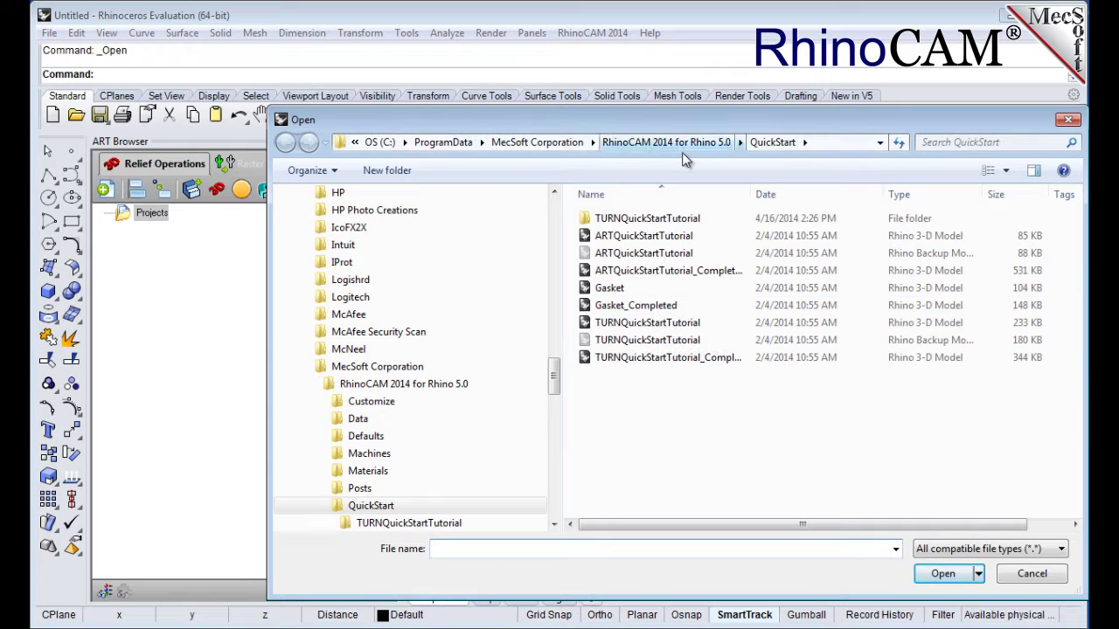
double_click(625, 238)
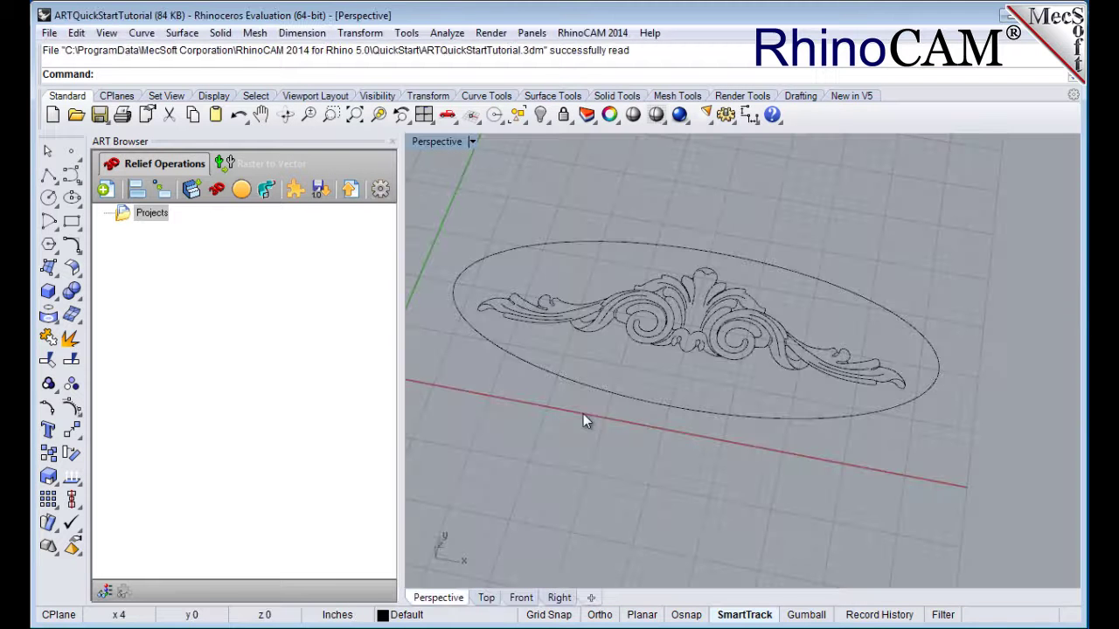
left_click(354, 114)
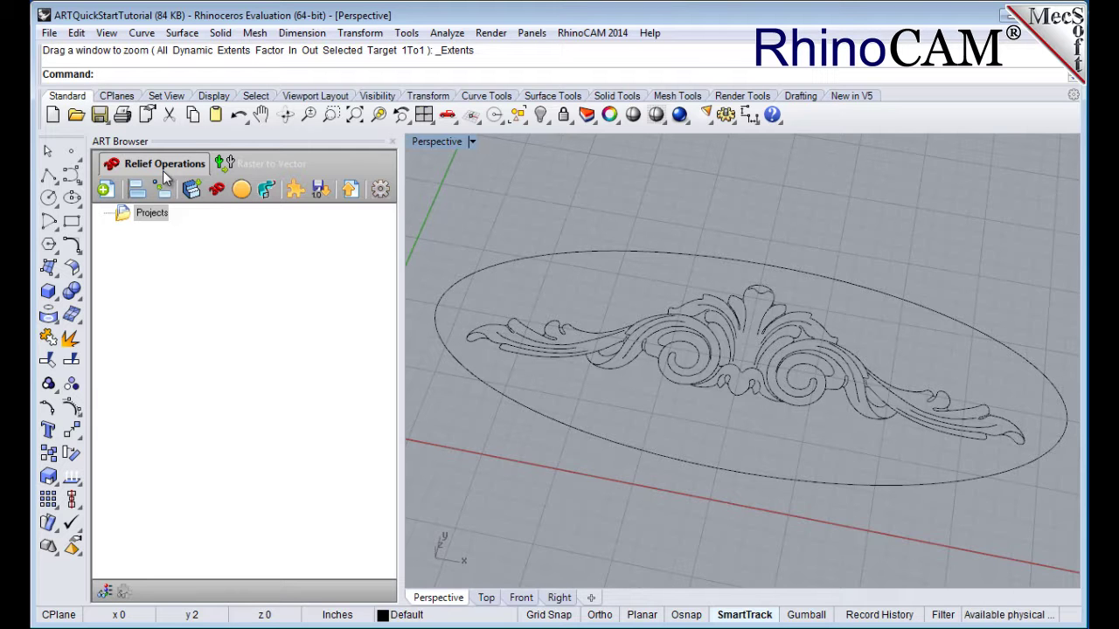
Generate a relief project 4 long by 10 wide at Fine resolution, 150 dots/inch.
left_click(114, 200)
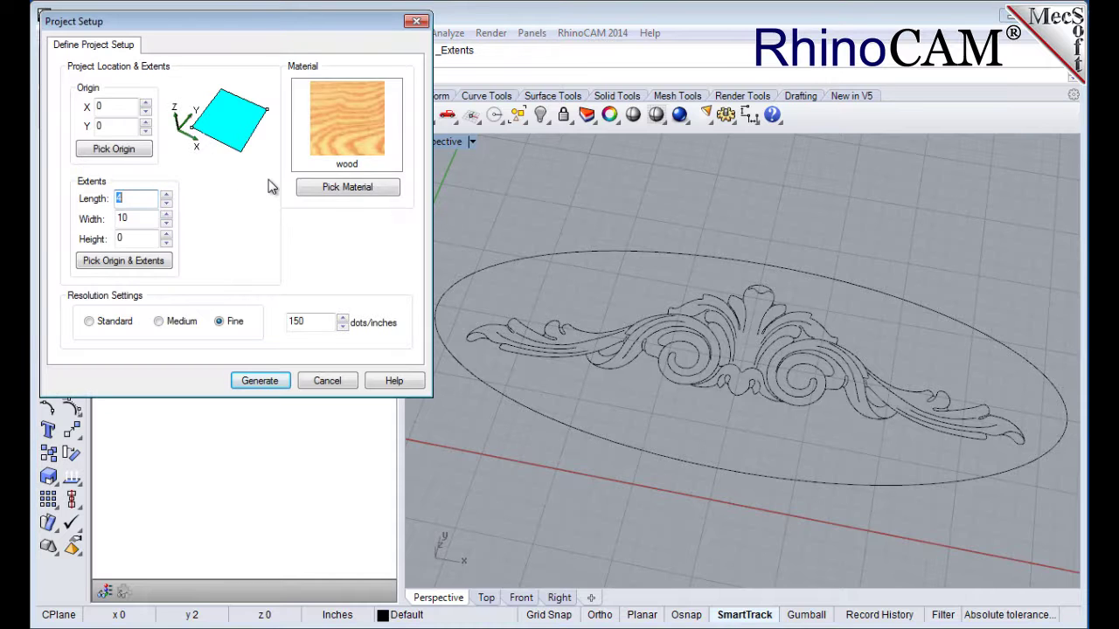
left_click(127, 196)
left_click(137, 218)
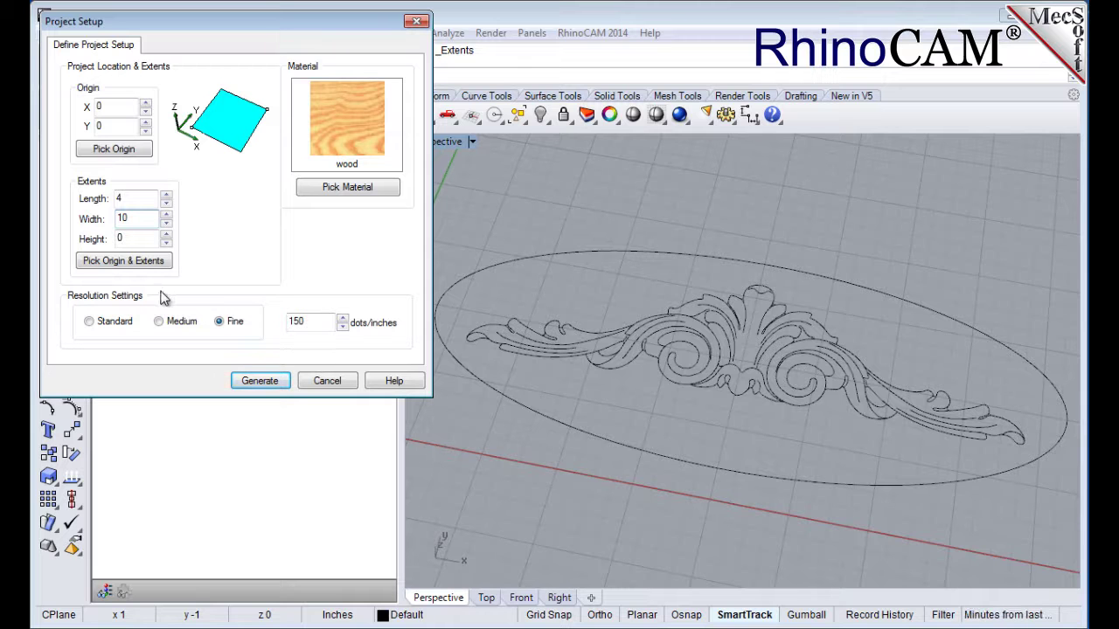
left_click(311, 326)
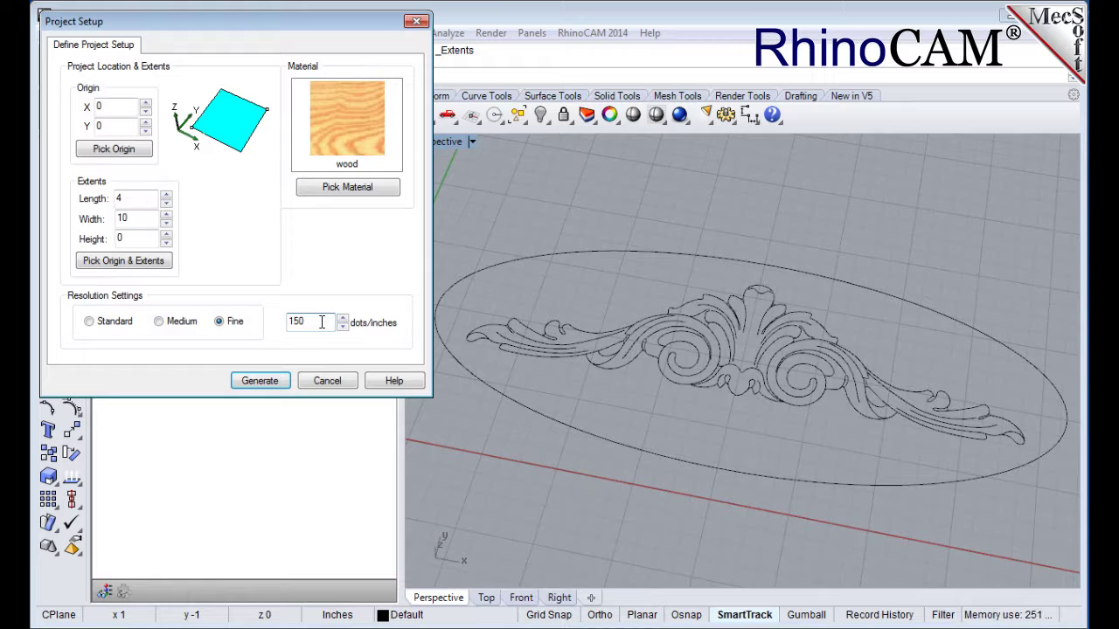
left_click(88, 321)
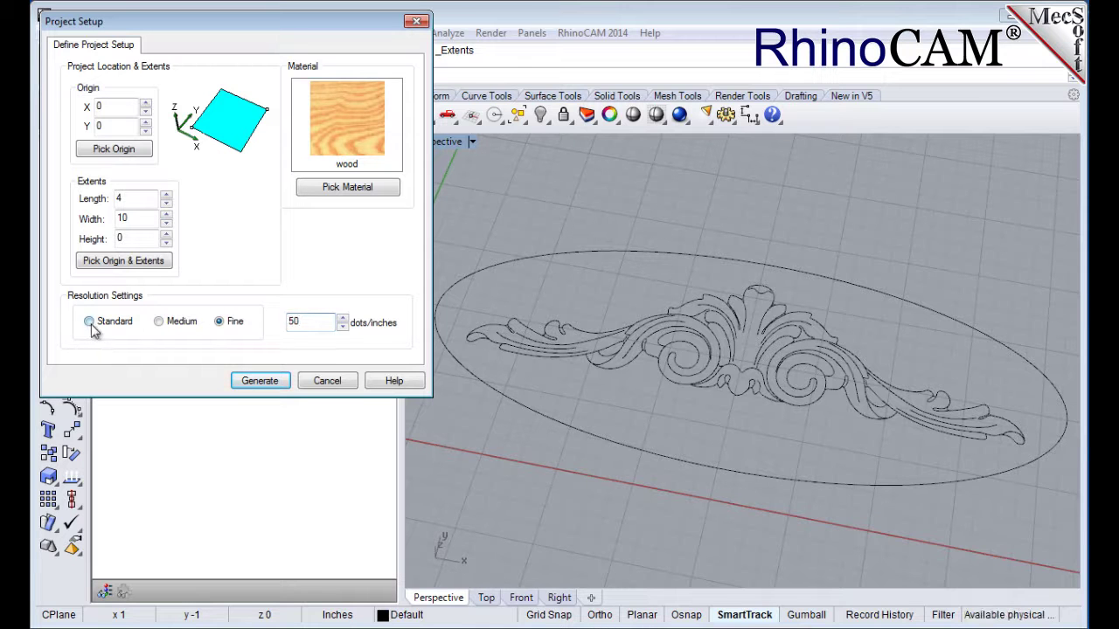
left_click(161, 323)
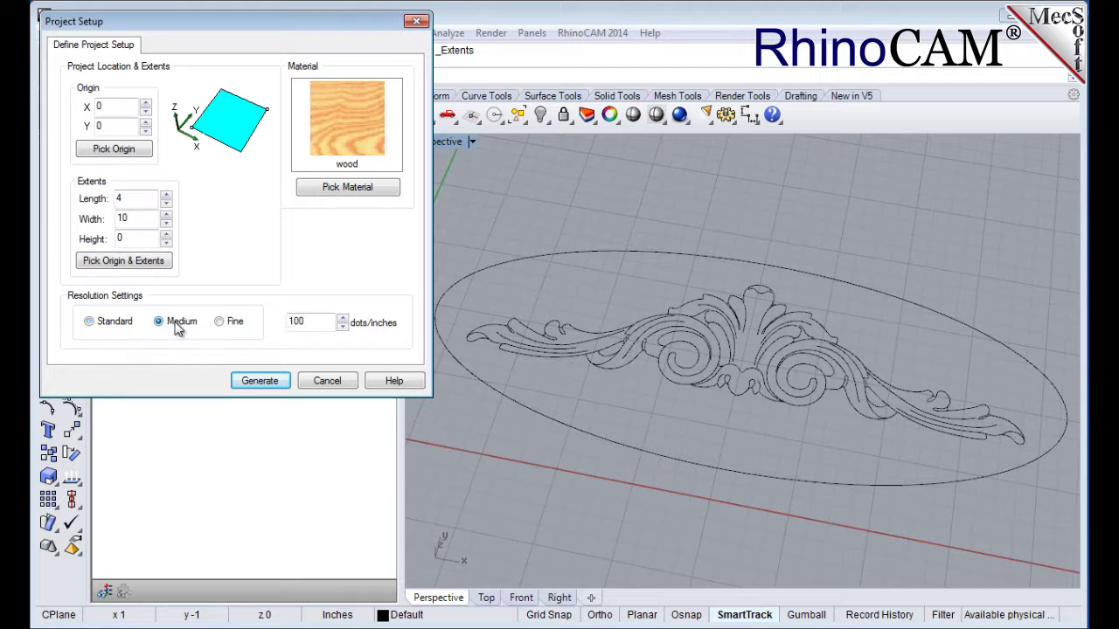
left_click(220, 322)
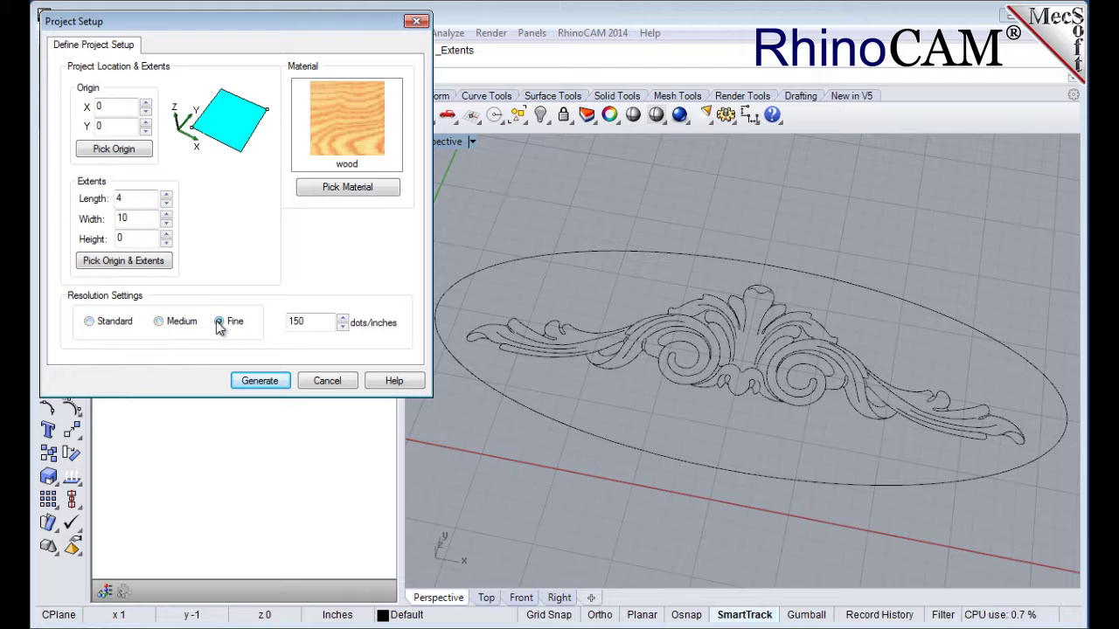
left_click(267, 381)
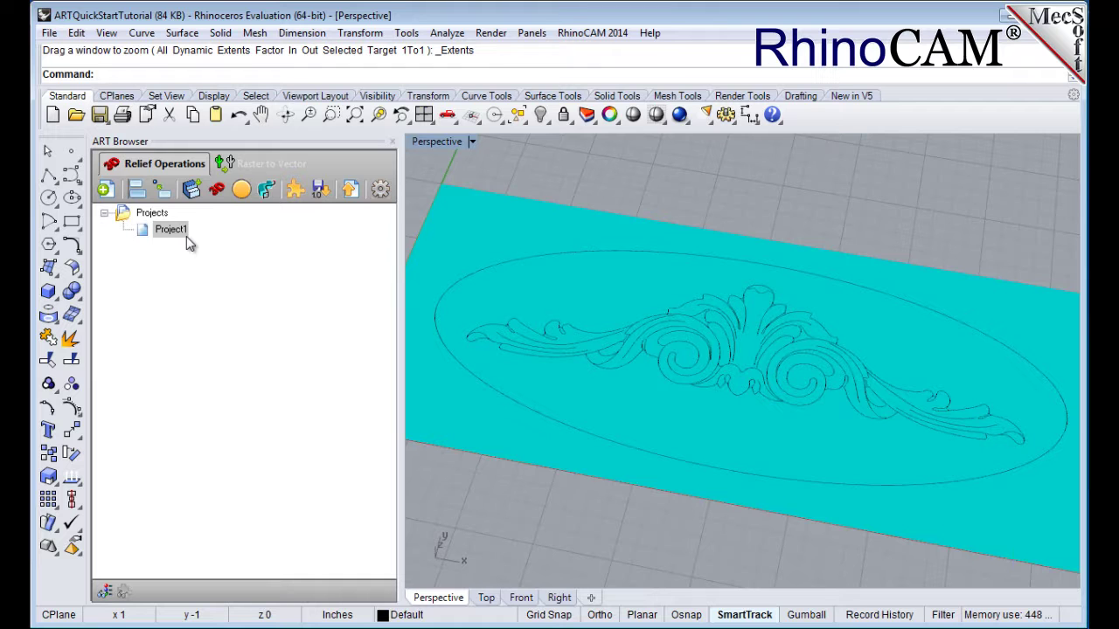
right_click(186, 236)
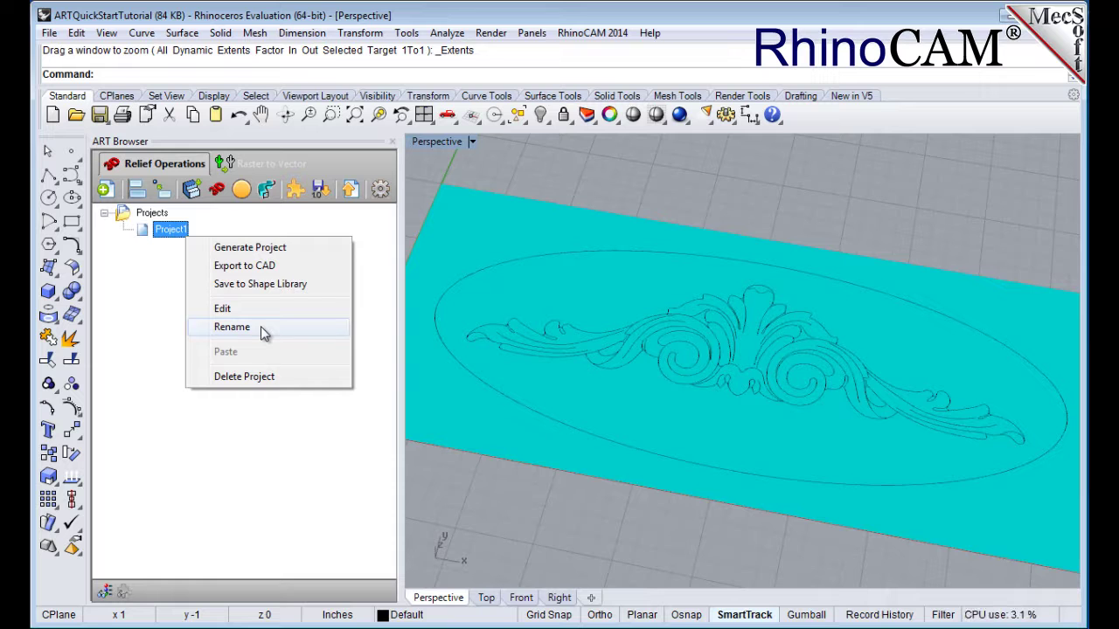
left_click(160, 297)
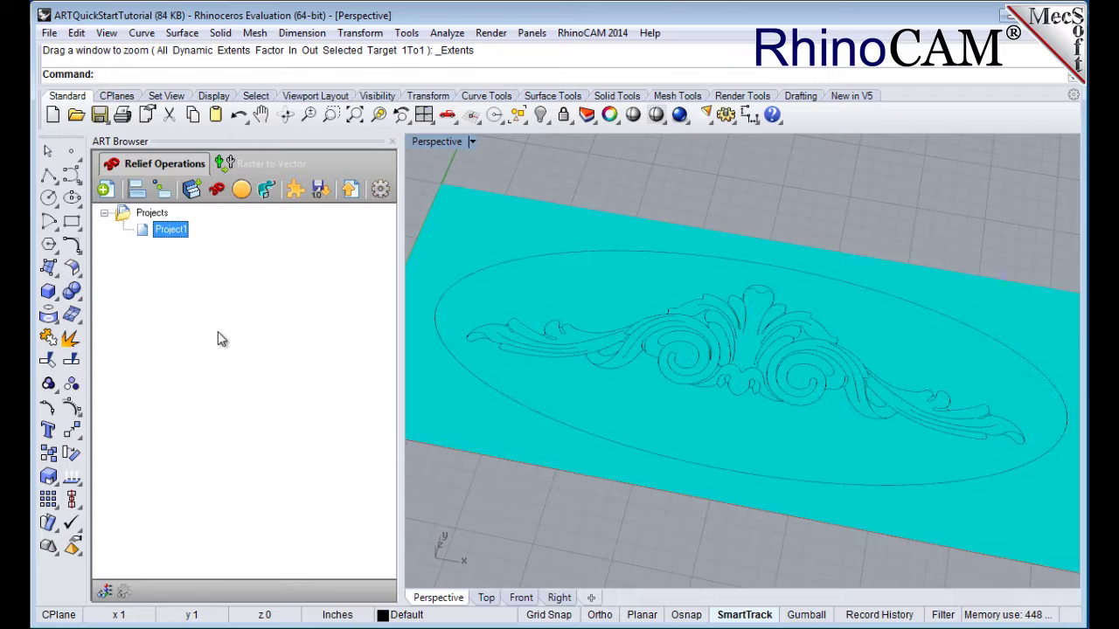
Start a Convex Arc swept volume set to Add, with its arc endpoint reshaped to about 0.16 wide.
left_click(268, 194)
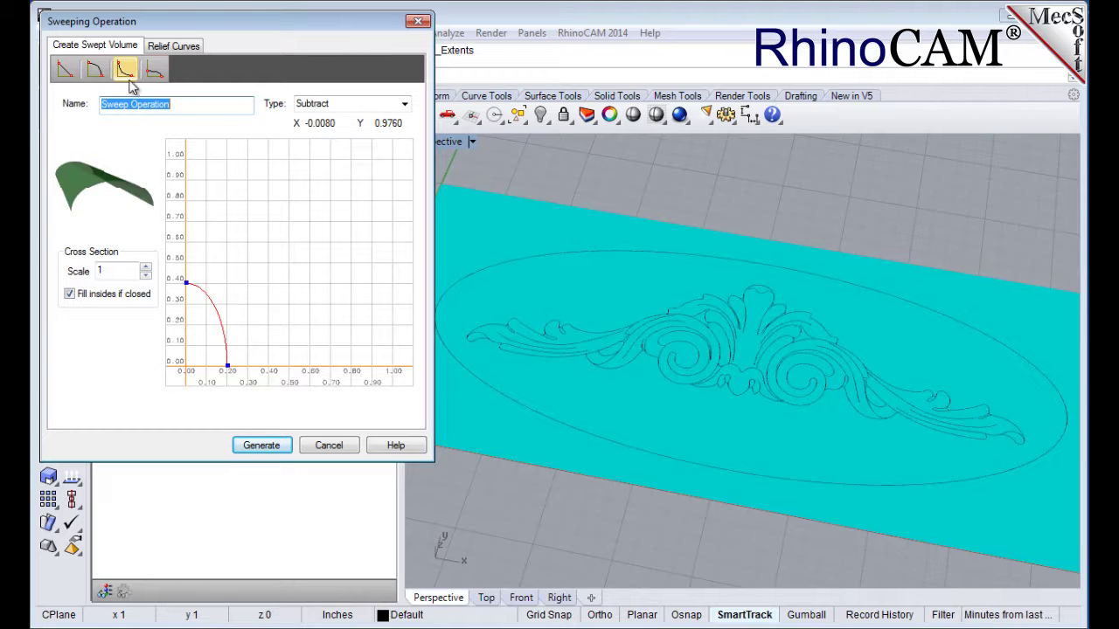
left_click(96, 73)
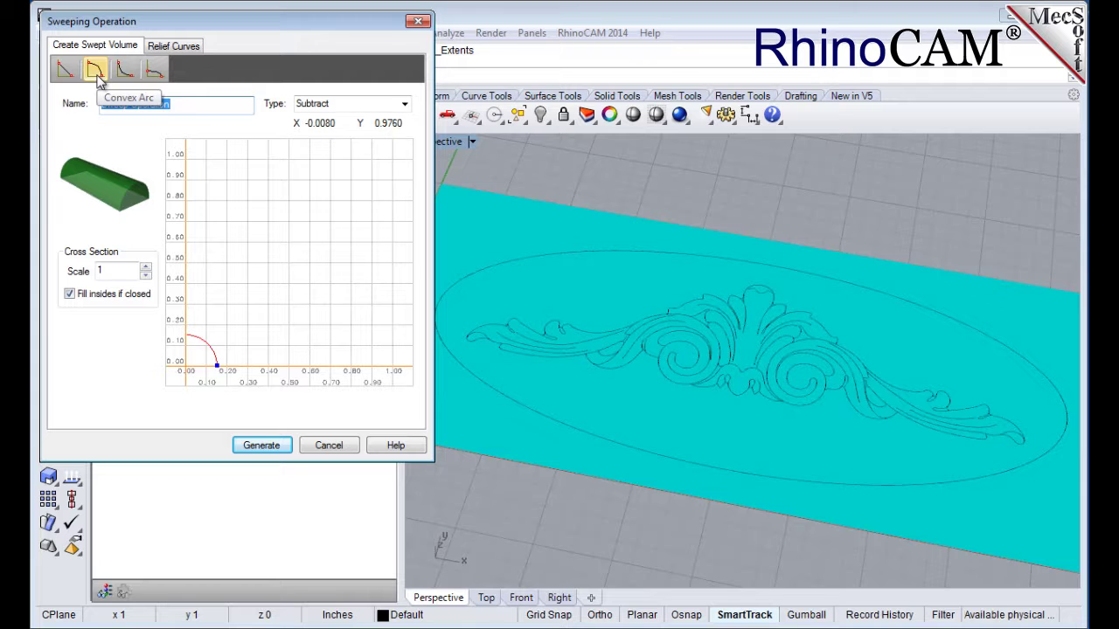
left_click(404, 103)
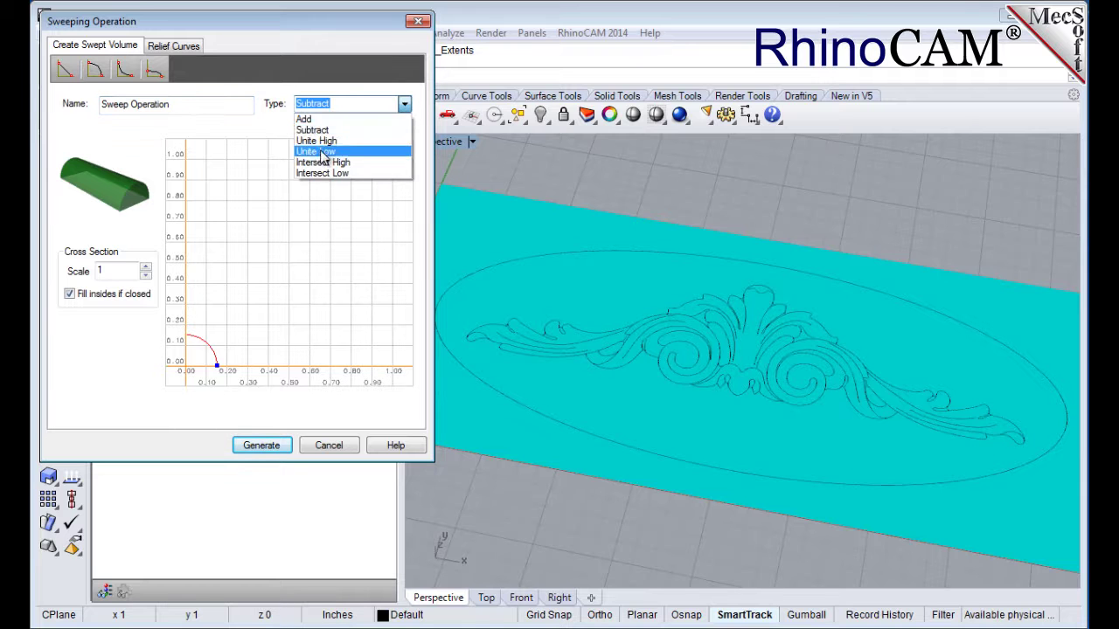
left_click(306, 119)
left_click(119, 274)
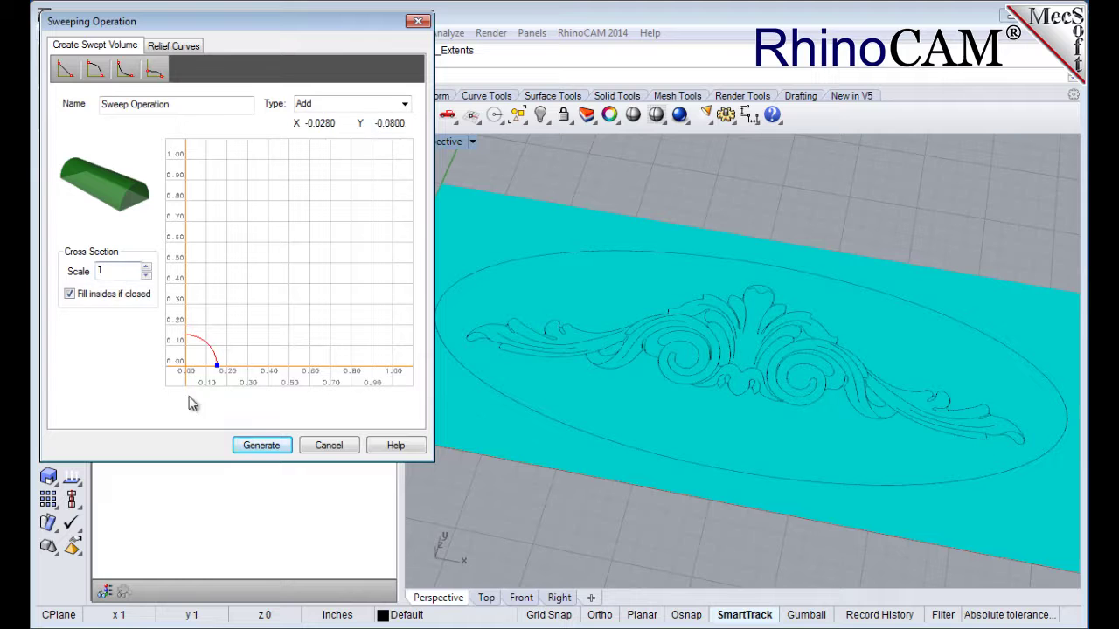
mouse_move(219, 368)
left_mouse_down()
mouse_move(299, 375)
mouse_move(407, 362)
mouse_move(254, 358)
mouse_move(213, 373)
left_mouse_up()
left_click_drag(222, 374, 223, 376)
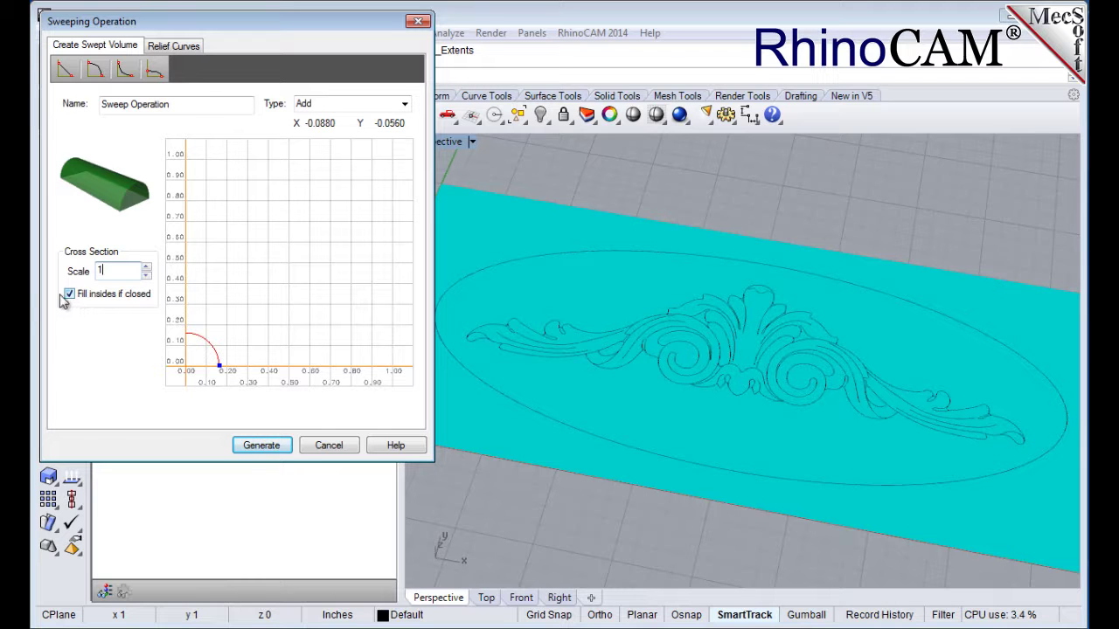
left_click(194, 49)
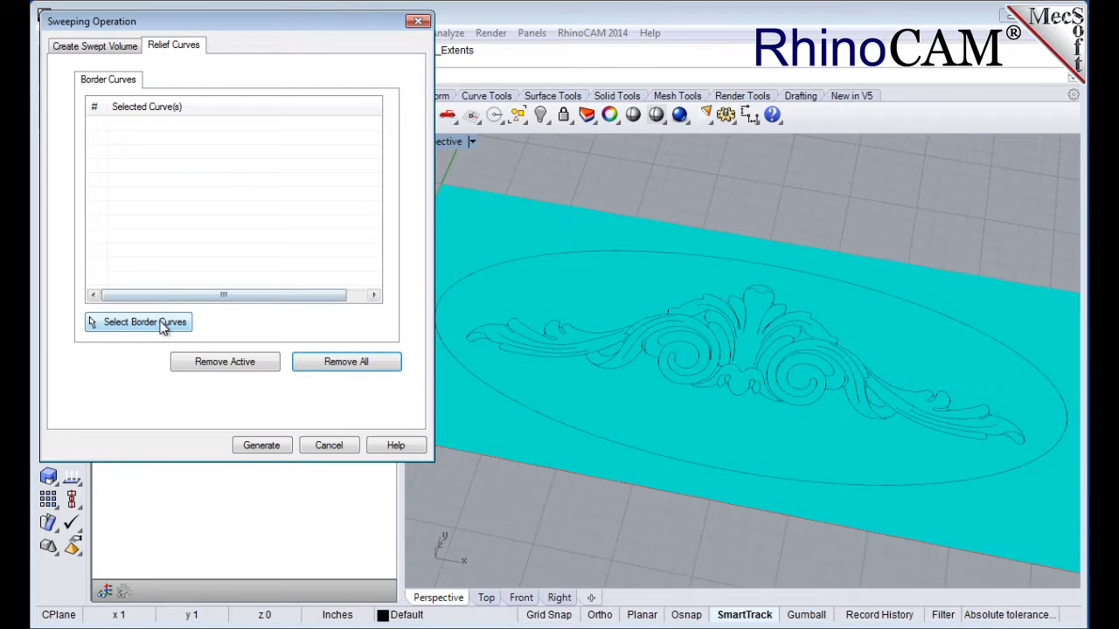
Use the oval as the sweep's border curve and generate the Sweep Operation.
left_click(161, 325)
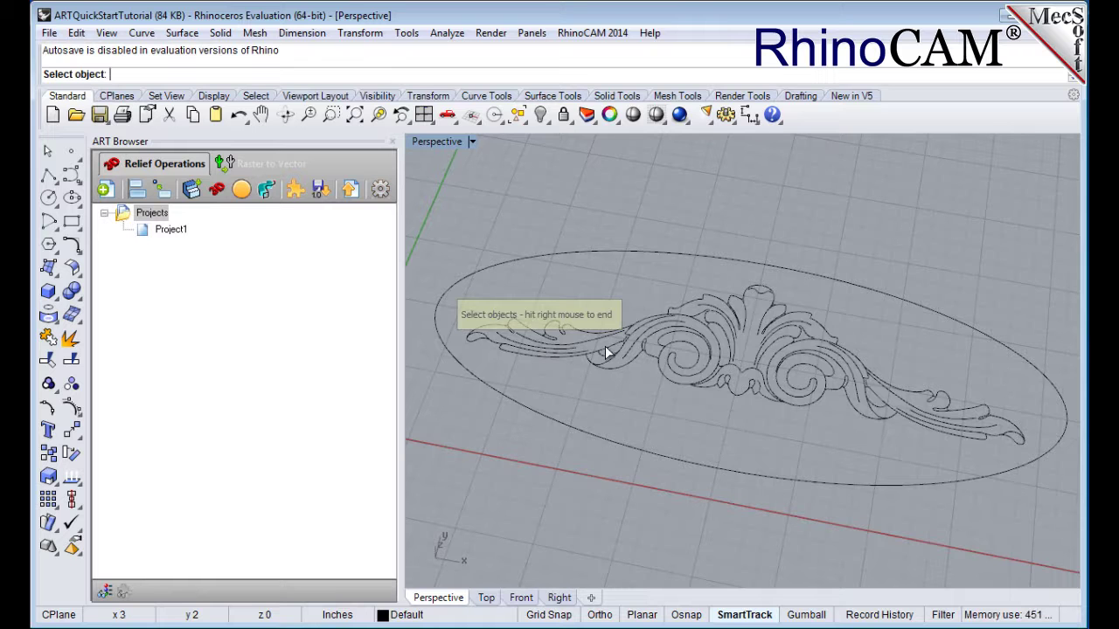
left_click(687, 255)
right_click(672, 293)
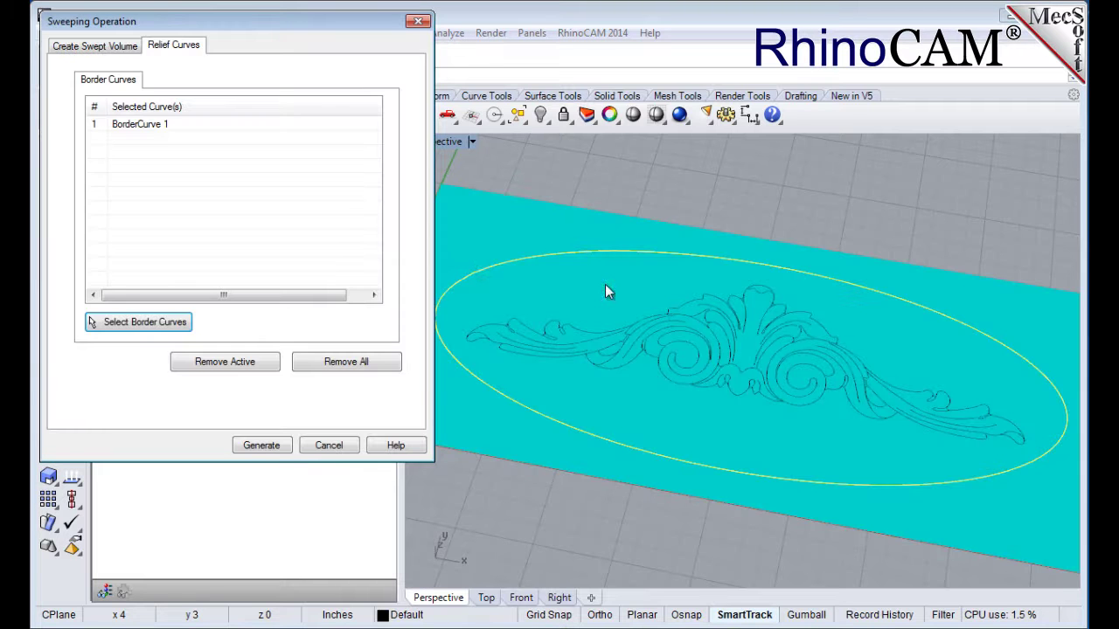
left_click(145, 129)
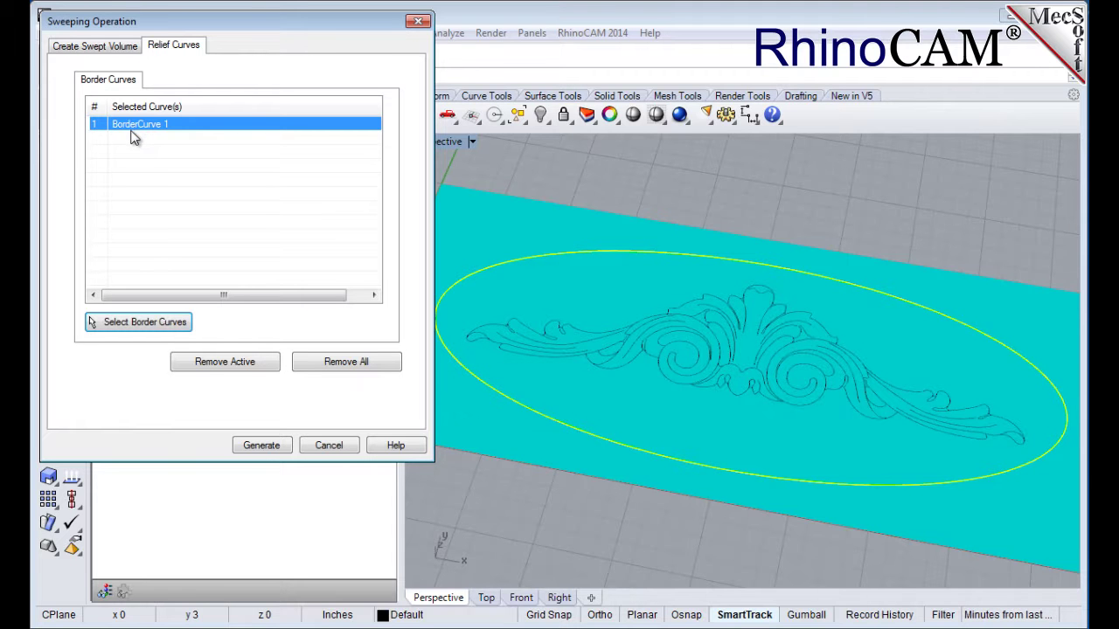
left_click(262, 446)
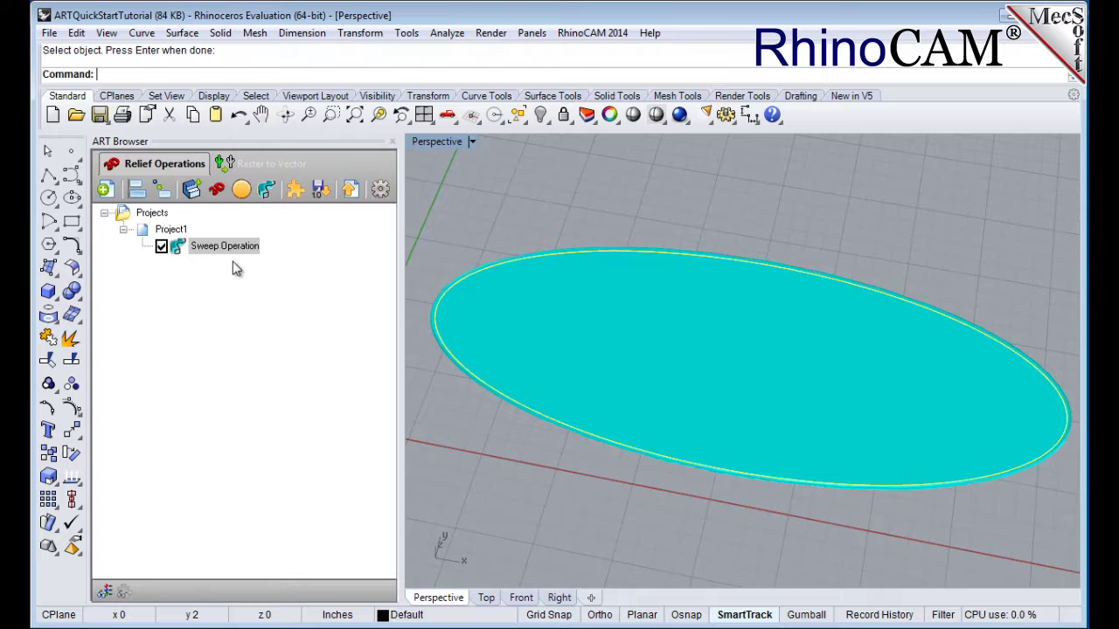
Start a puffed volume with the sphere profile, type Add, height 0.5 and smoothing 6.
left_click(250, 197)
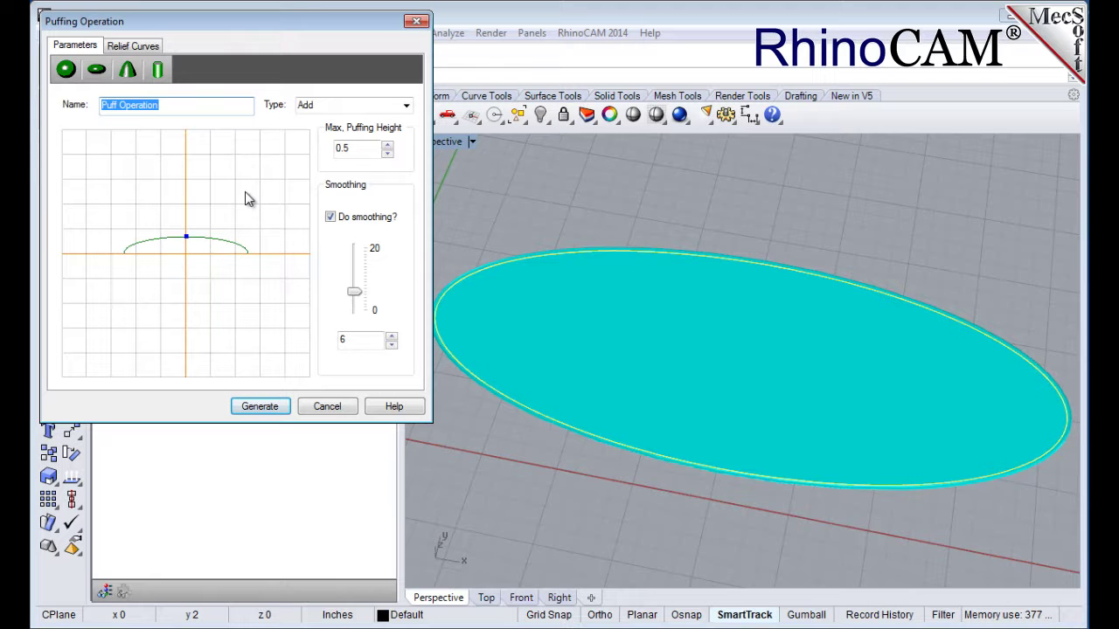
left_click(159, 75)
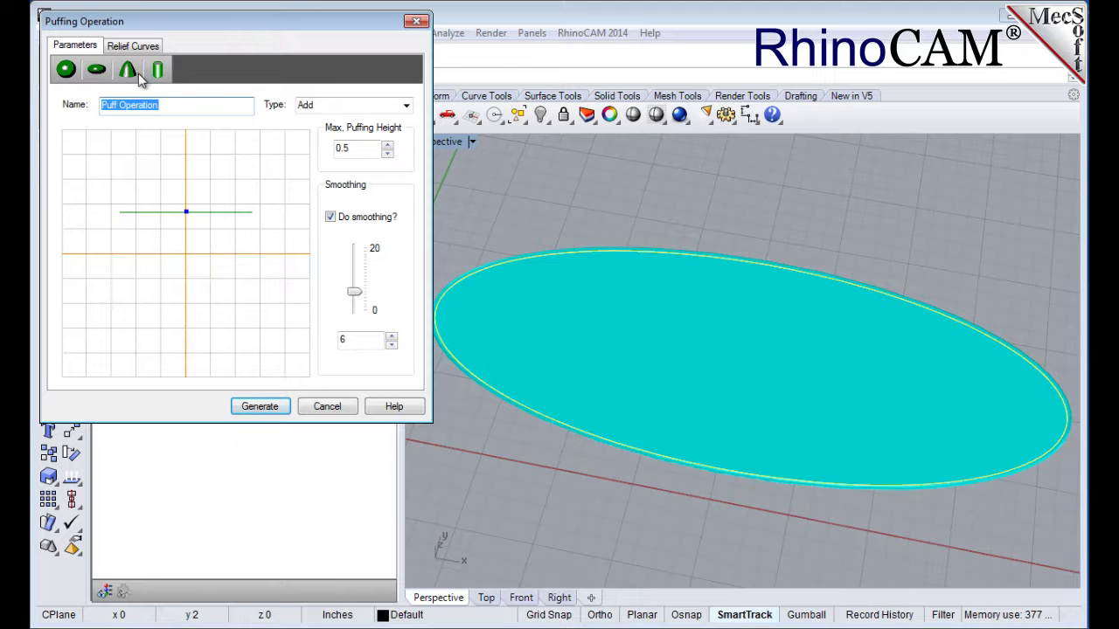
left_click(130, 73)
left_click(96, 70)
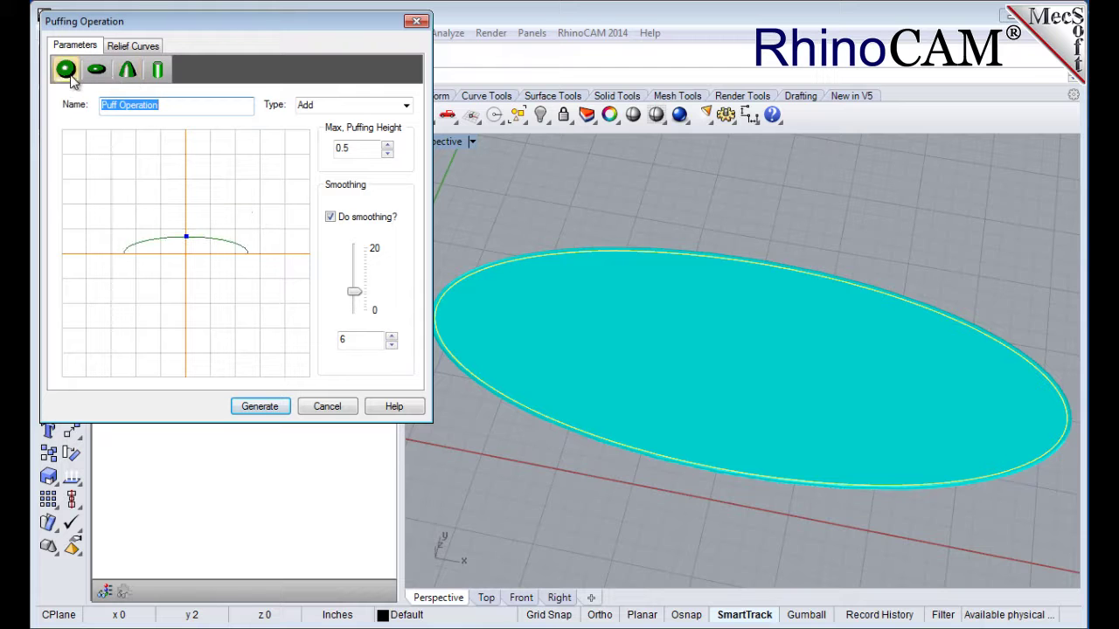
left_click(67, 72)
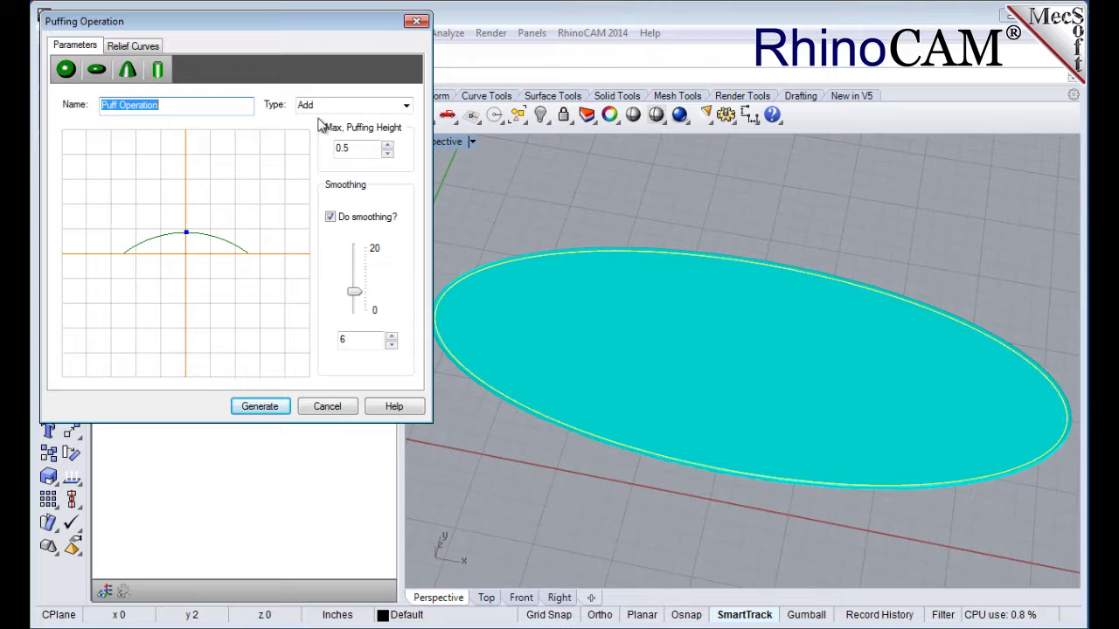
left_click(406, 106)
left_click(383, 117)
left_click(357, 147)
mouse_move(183, 234)
left_mouse_down()
mouse_move(204, 204)
mouse_move(210, 159)
mouse_move(190, 305)
mouse_move(198, 234)
left_mouse_up()
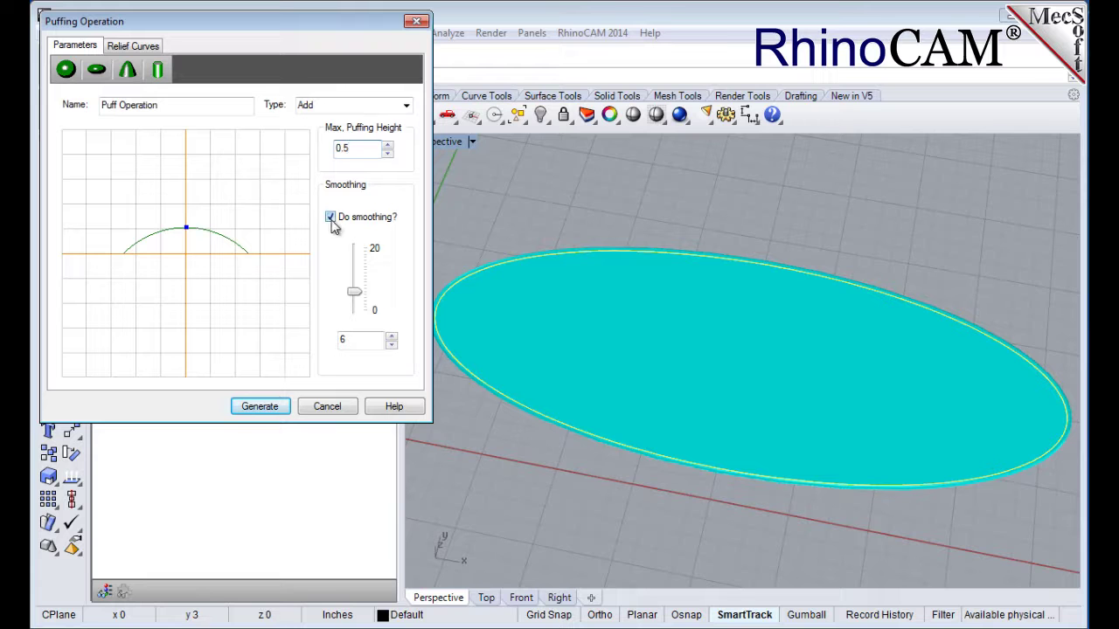
mouse_move(358, 292)
left_mouse_down()
mouse_move(367, 267)
mouse_move(369, 295)
left_mouse_up()
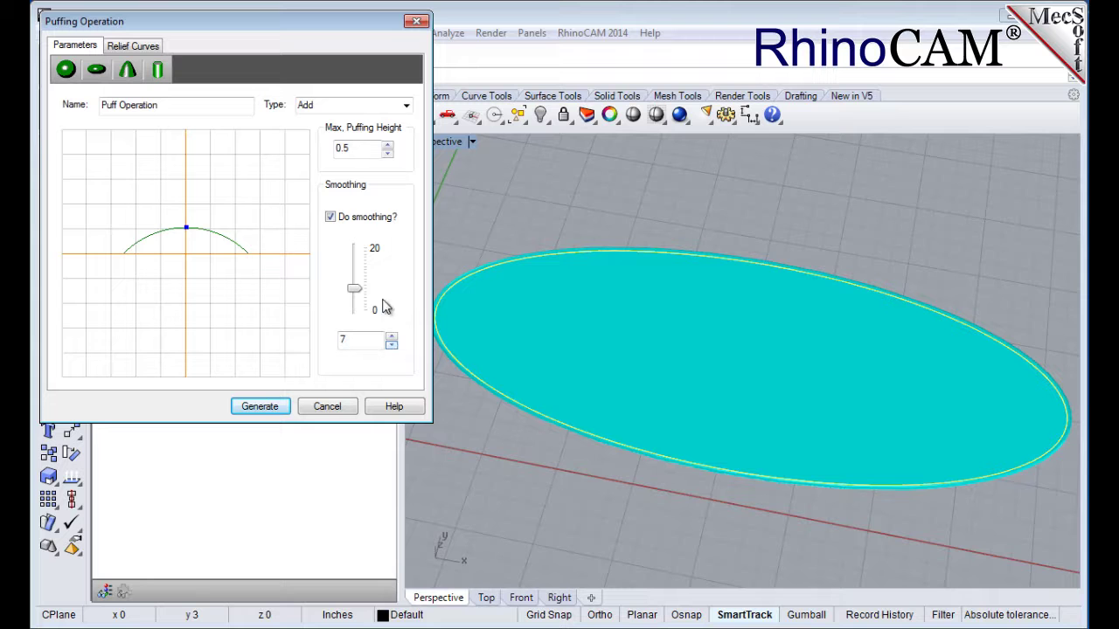
left_click(392, 344)
left_click(373, 340)
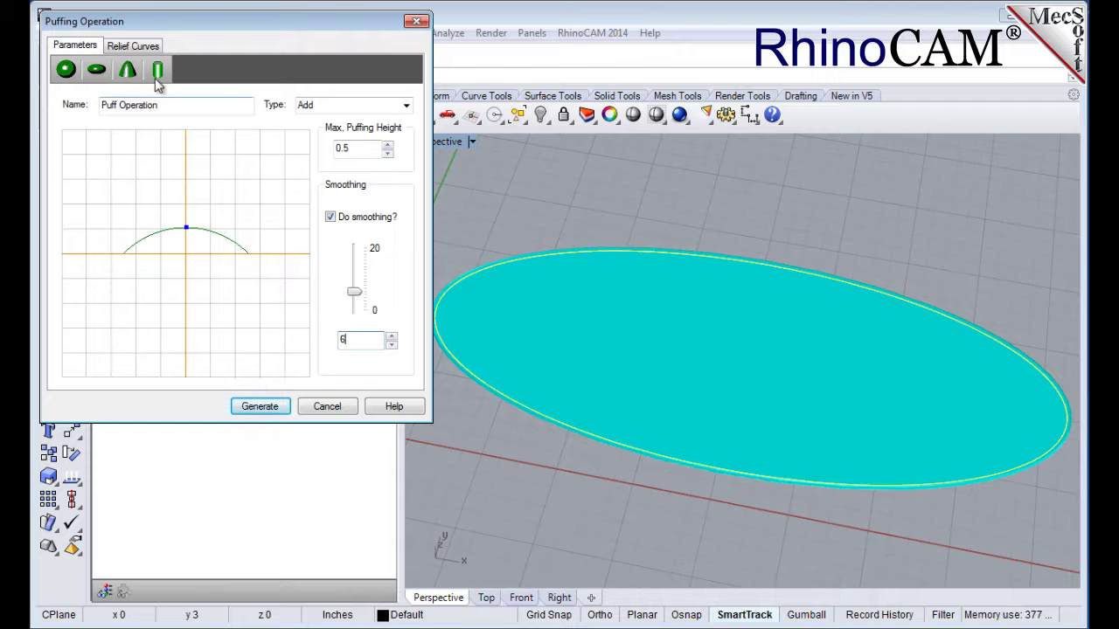
Replace the oval border curve with the scrollwork's outer outline.
left_click(138, 47)
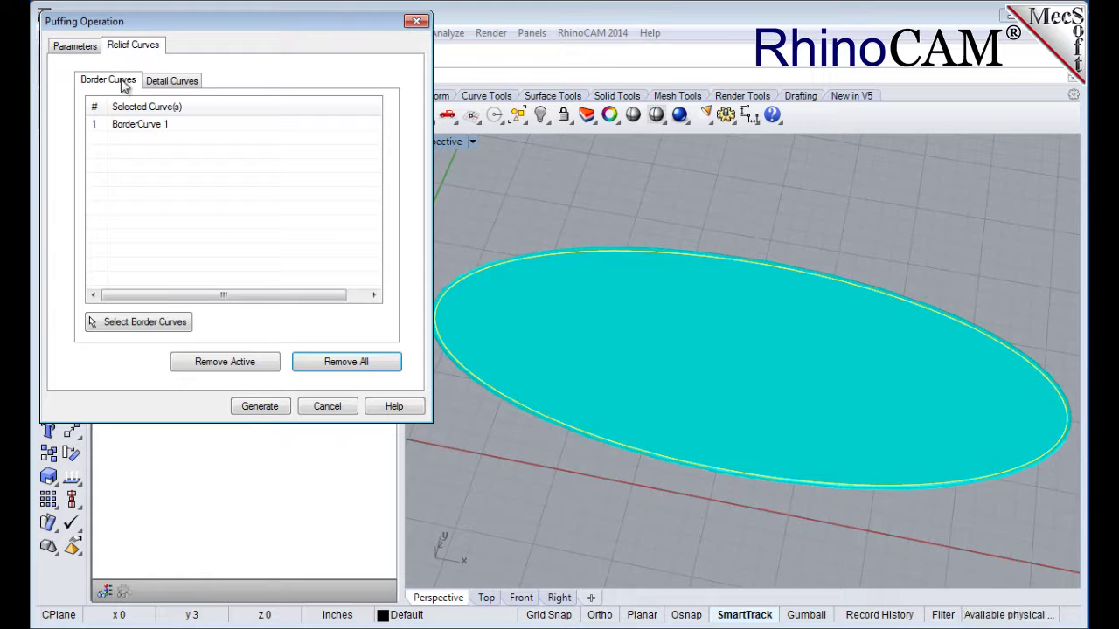
left_click(190, 83)
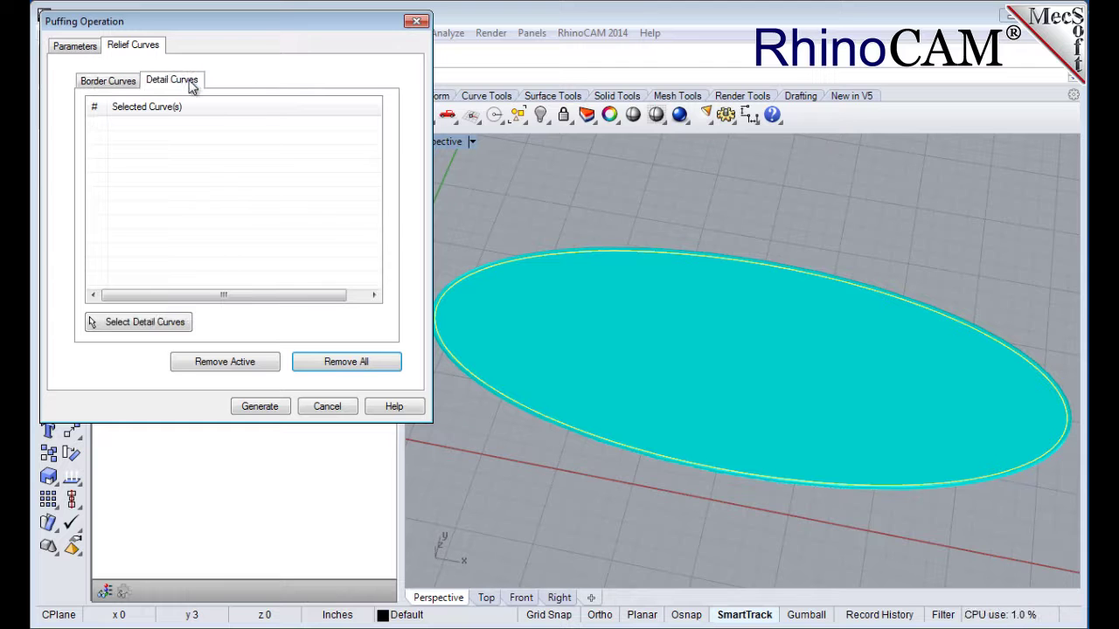
left_click(121, 83)
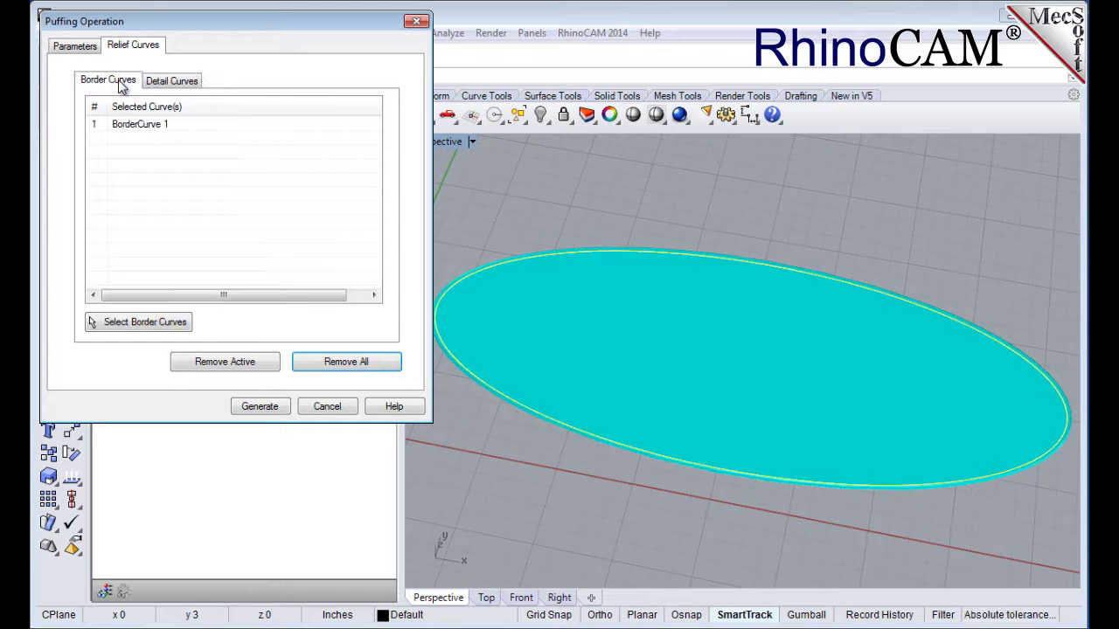
left_click(161, 129)
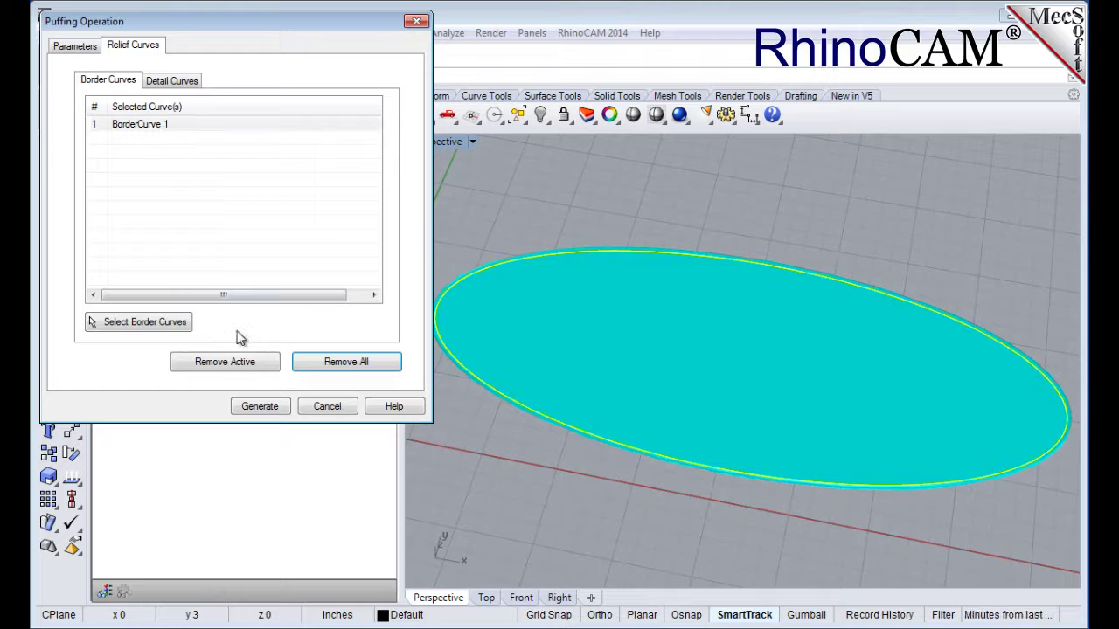
left_click(246, 363)
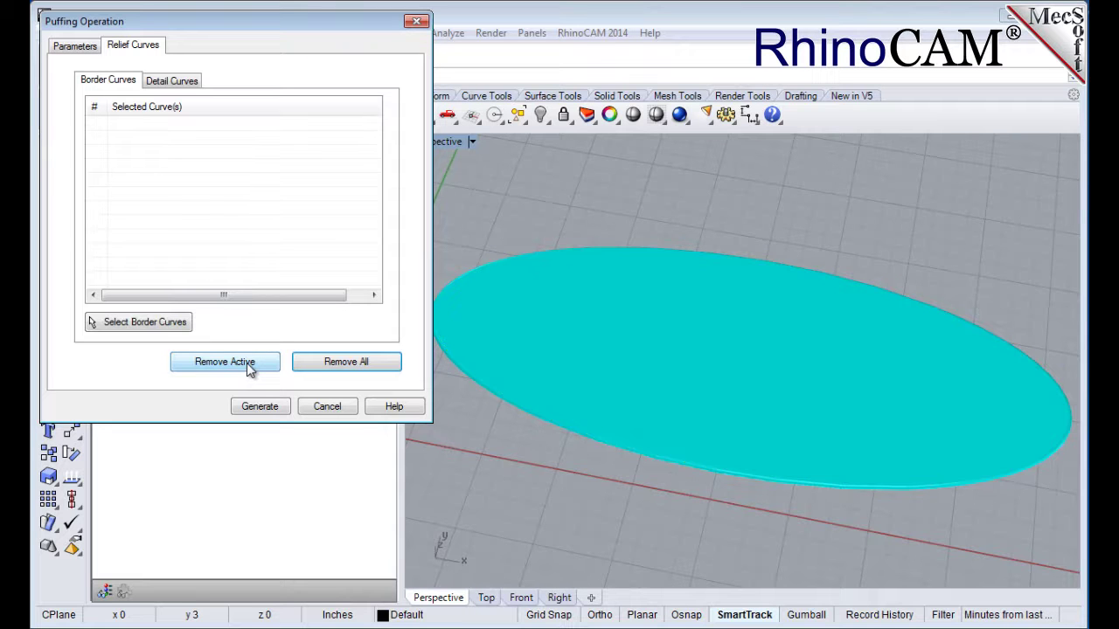
left_click(153, 322)
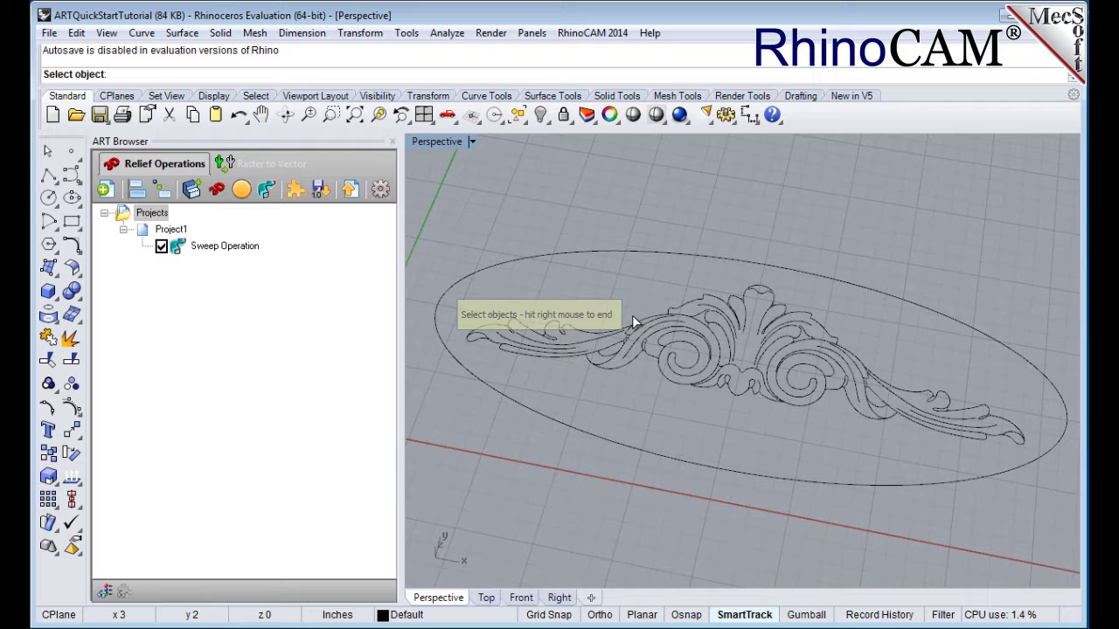
left_click(688, 301)
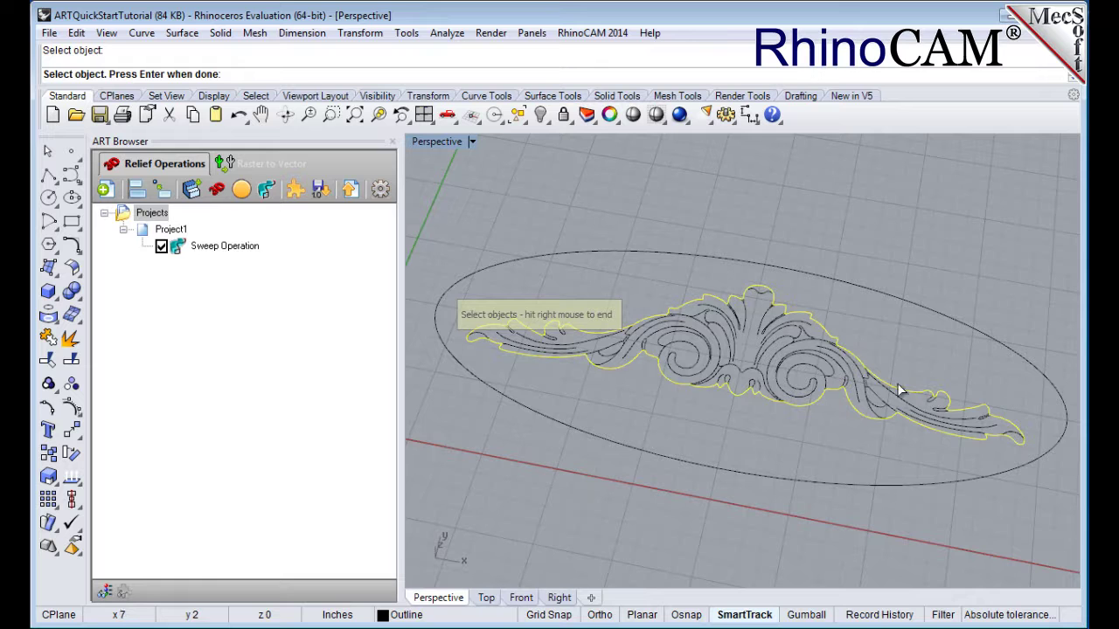
right_click(644, 384)
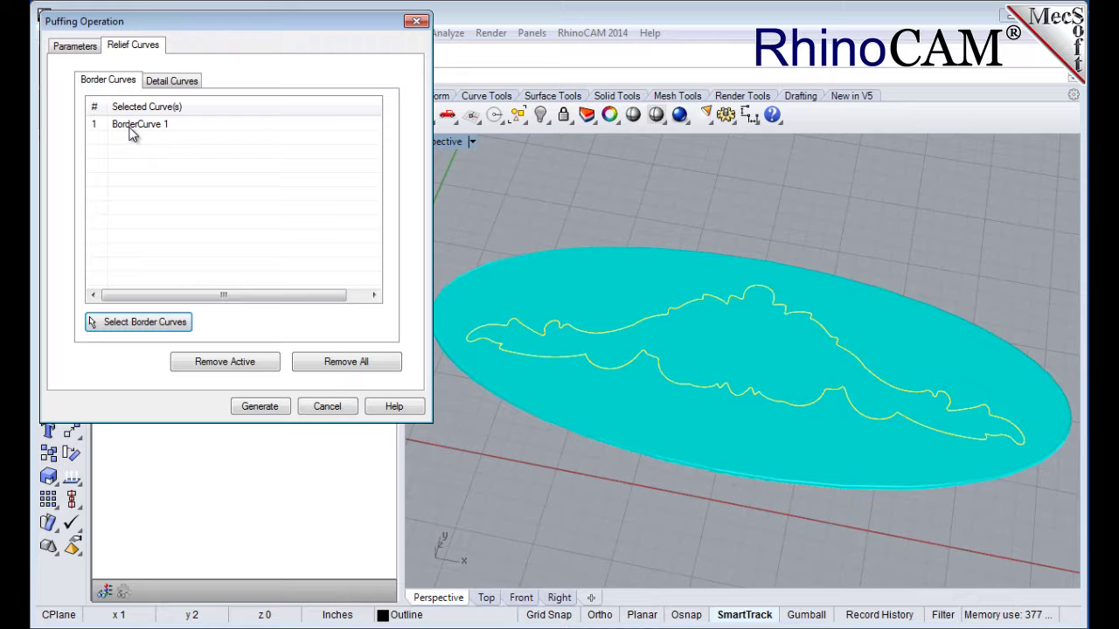
Window-select the inner scroll curves, excluding the outer outline, as the puff's detail curves.
left_click(182, 80)
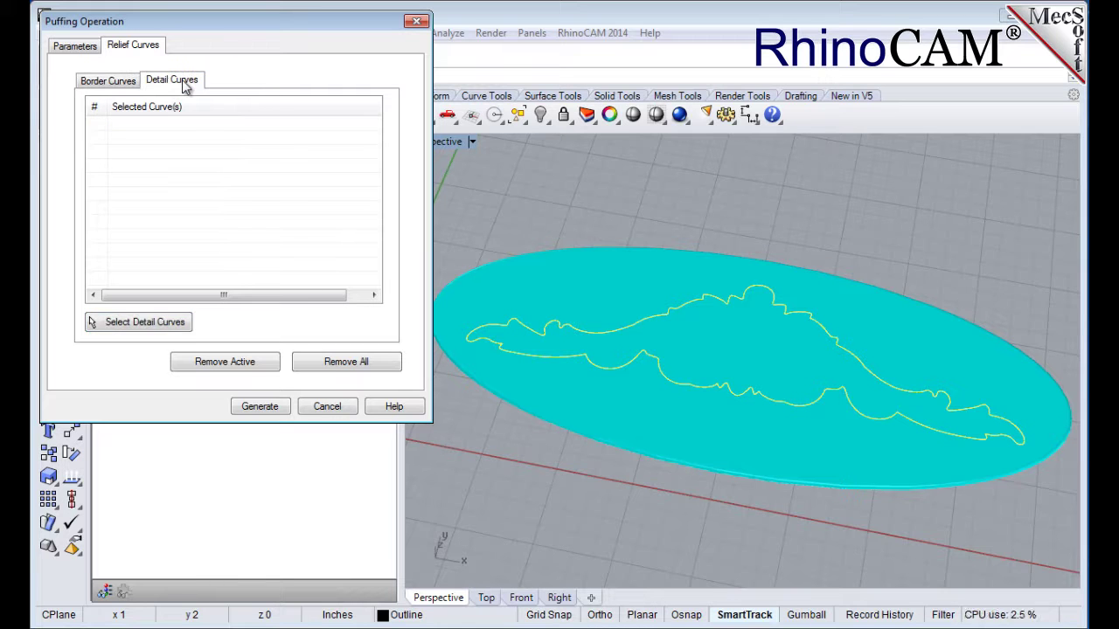
left_click(139, 322)
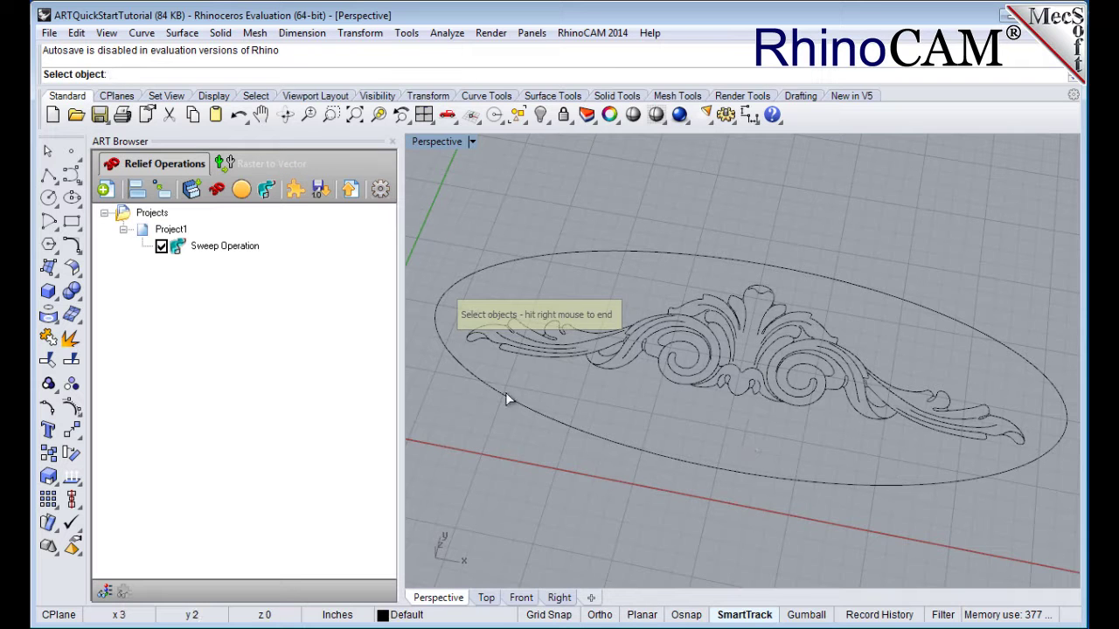
left_click_drag(436, 564, 1043, 182)
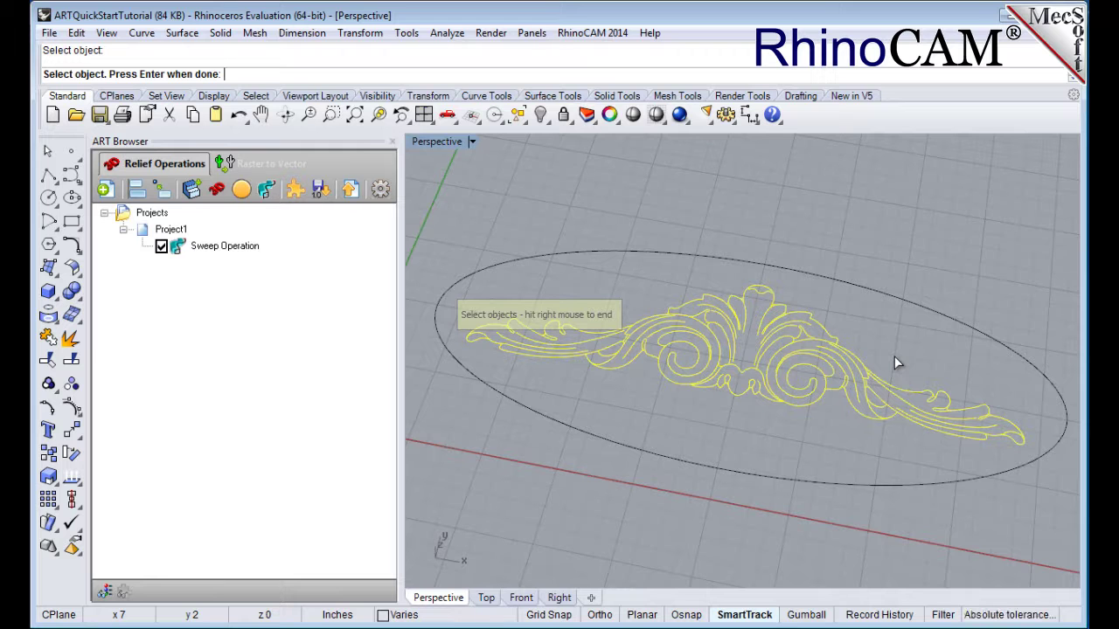
right_click(690, 307)
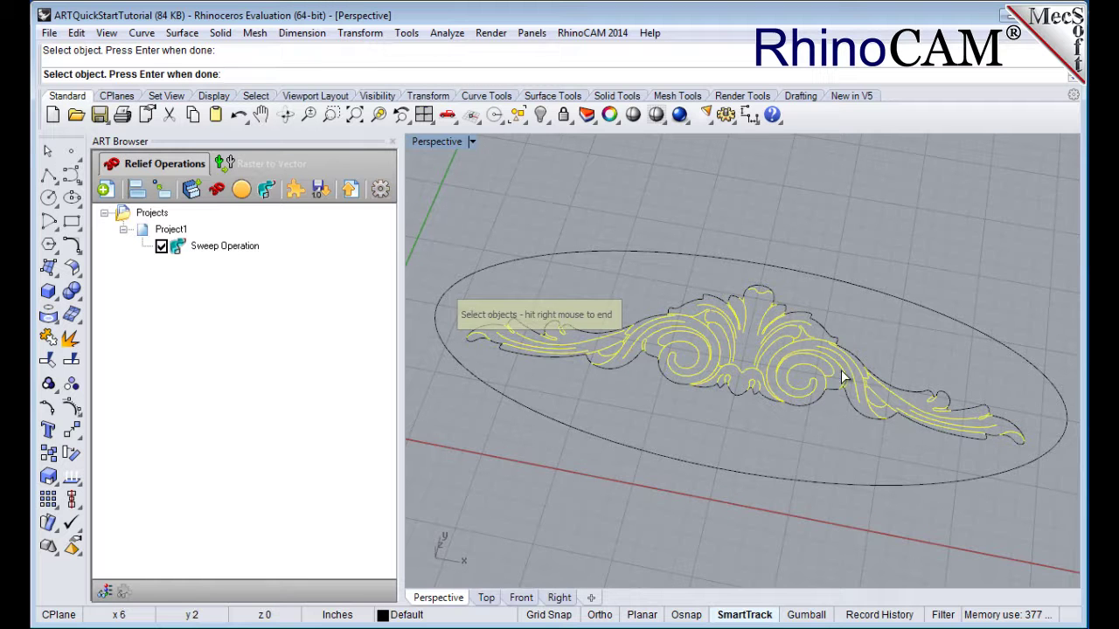
right_click(770, 334)
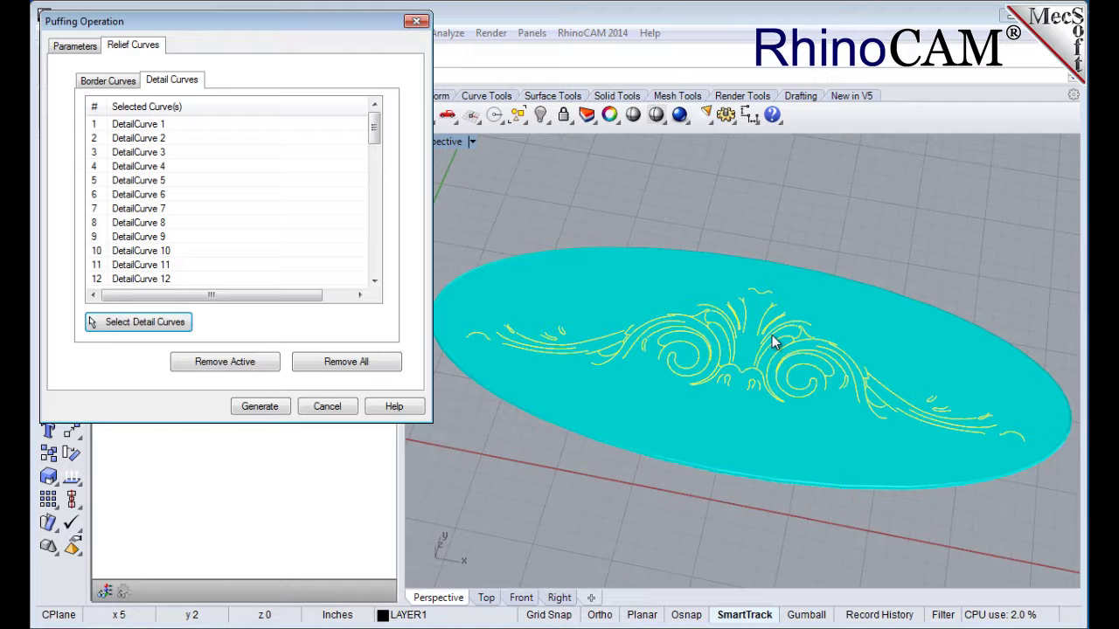
left_click(138, 171)
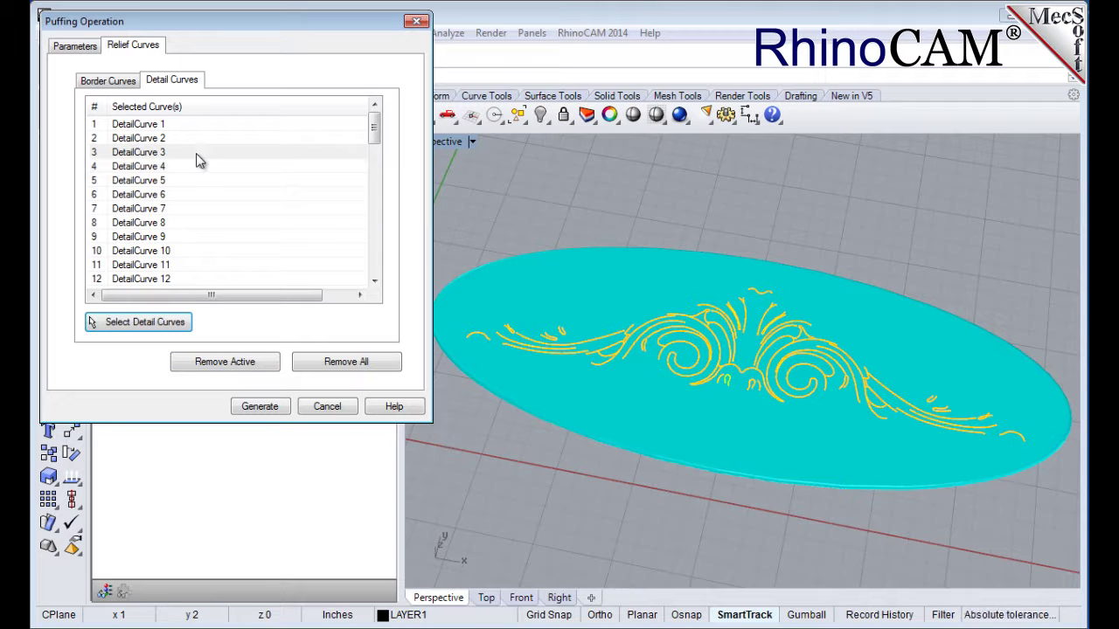
Generate the Puffing Operation to raise the domed scrollwork relief.
left_click(265, 408)
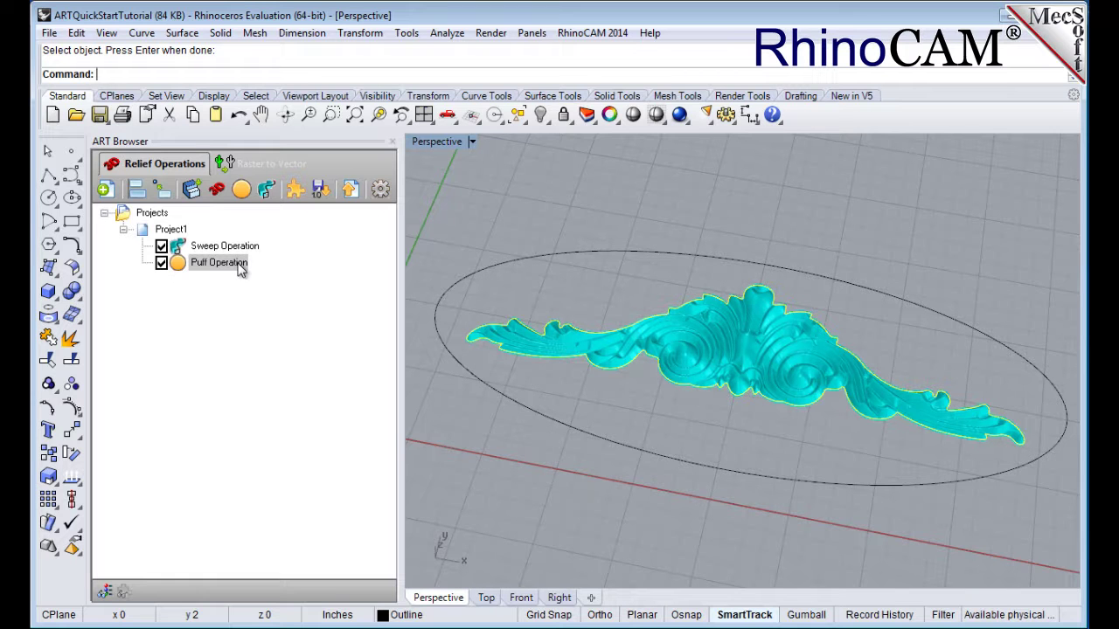
Start a 3D relief and load the Texture image from the QuickStart folder.
left_click(226, 201)
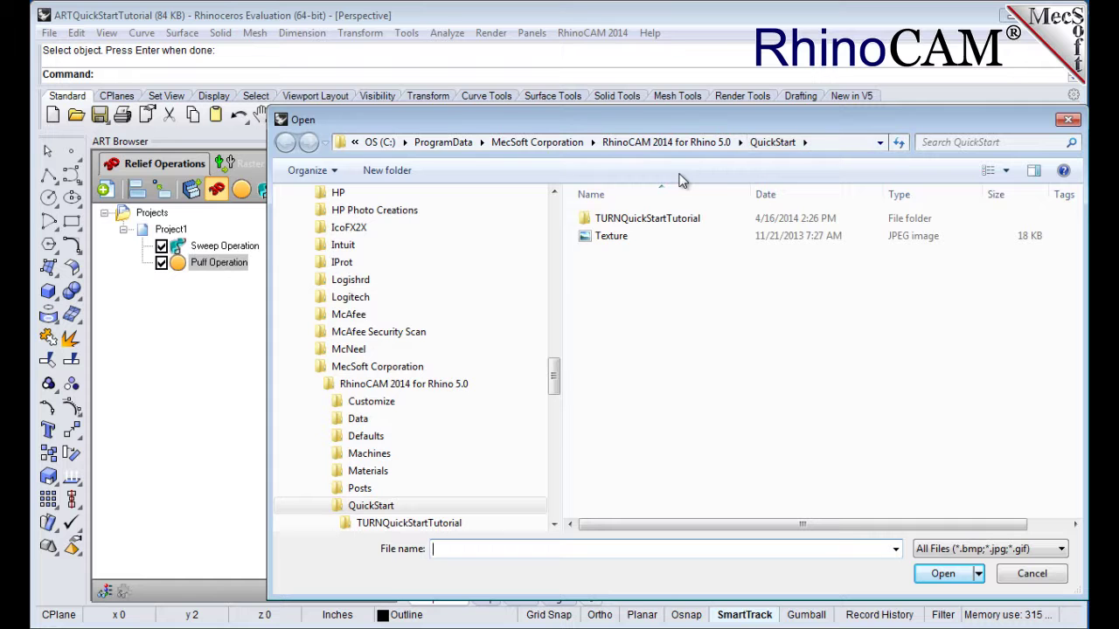
double_click(610, 238)
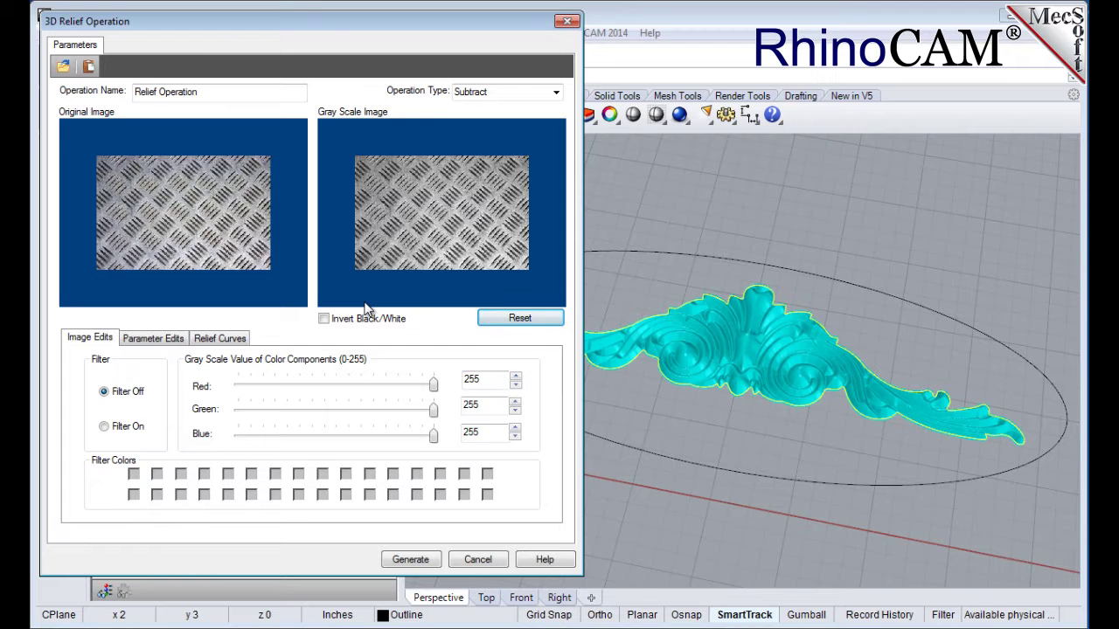
Set the 3D relief operation to Add and invert its black/white image.
left_click(554, 92)
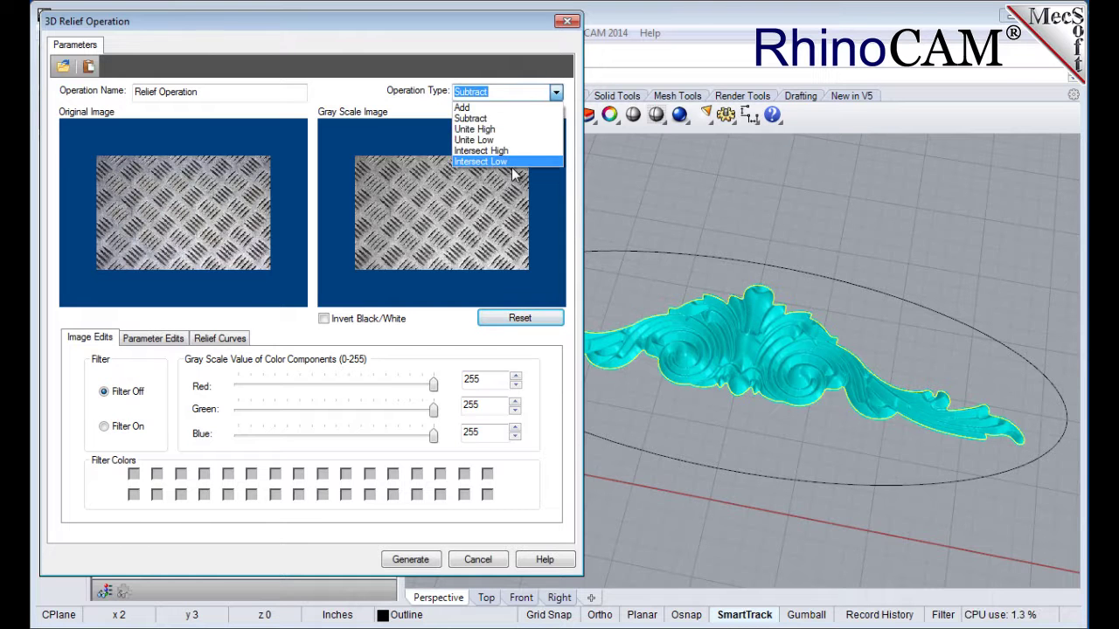
left_click(472, 107)
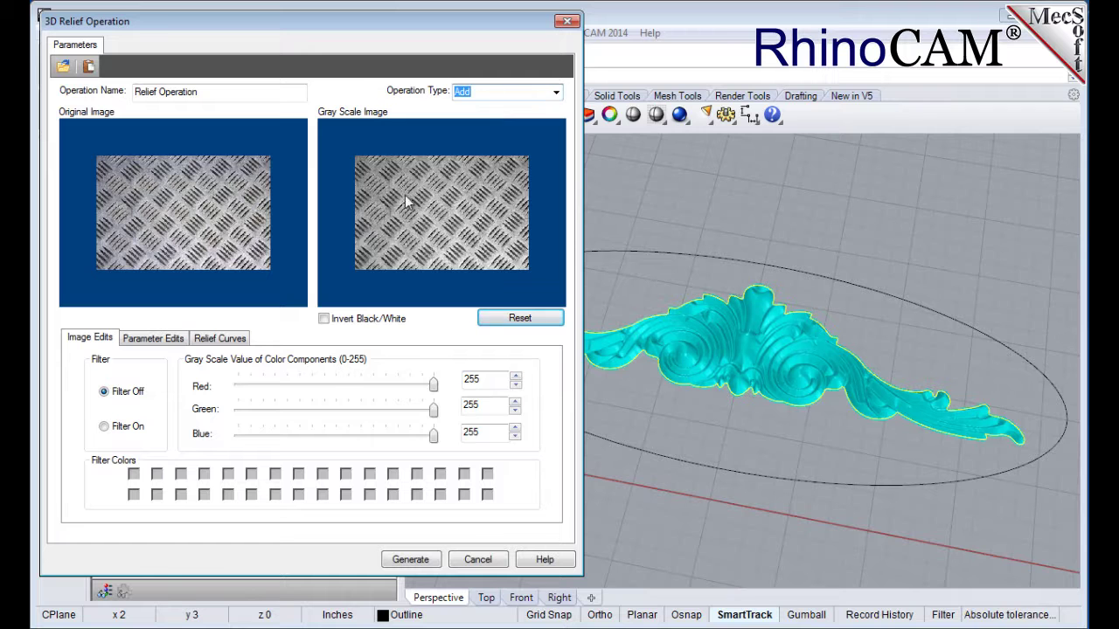
left_click(323, 319)
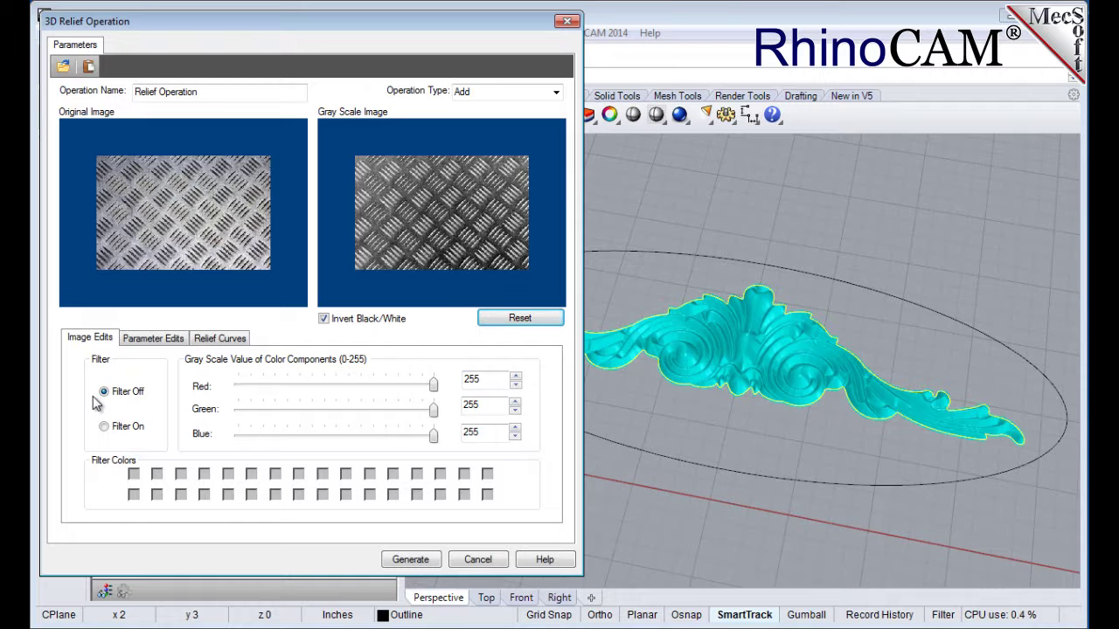
Drop image size and aspect ratio locking, size the relief 10 by 4, keeping smoothing at 12.
left_click(170, 343)
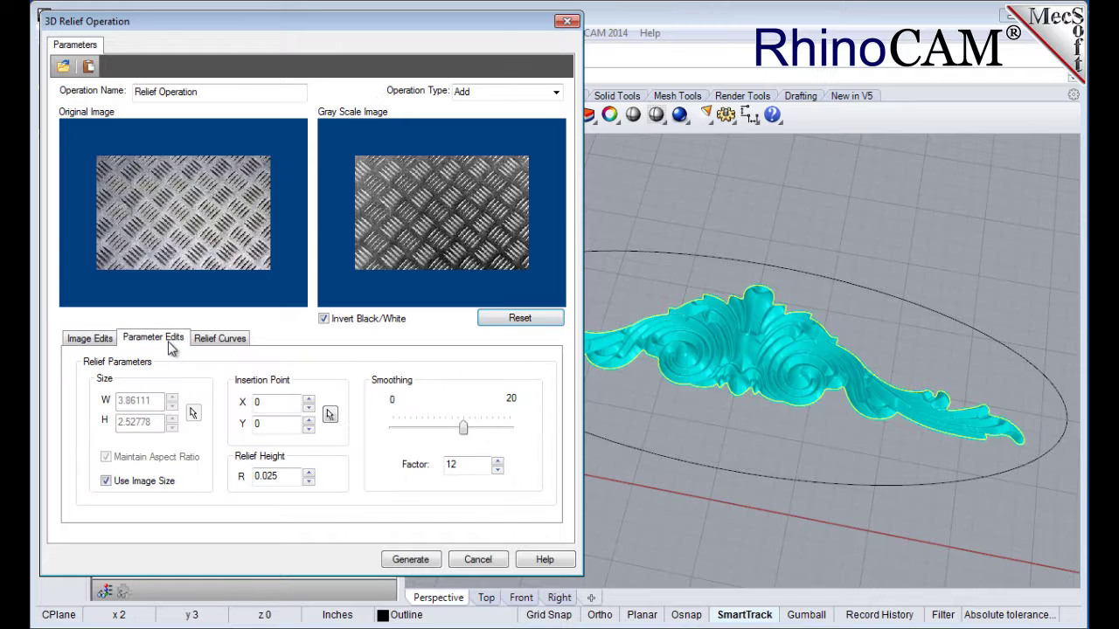
left_click(106, 482)
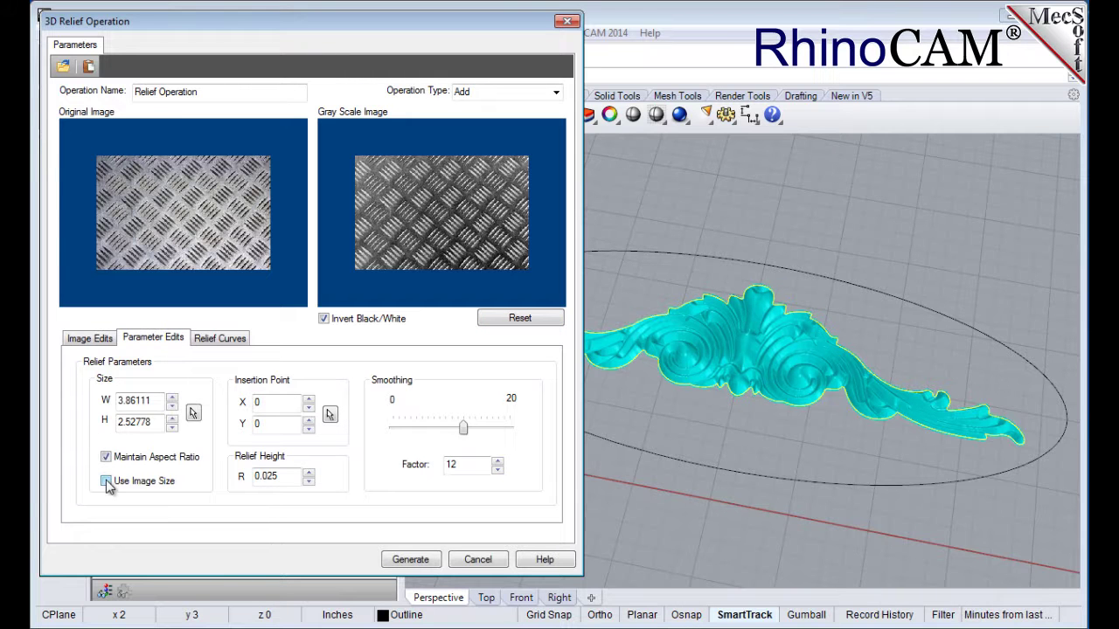
left_click(106, 457)
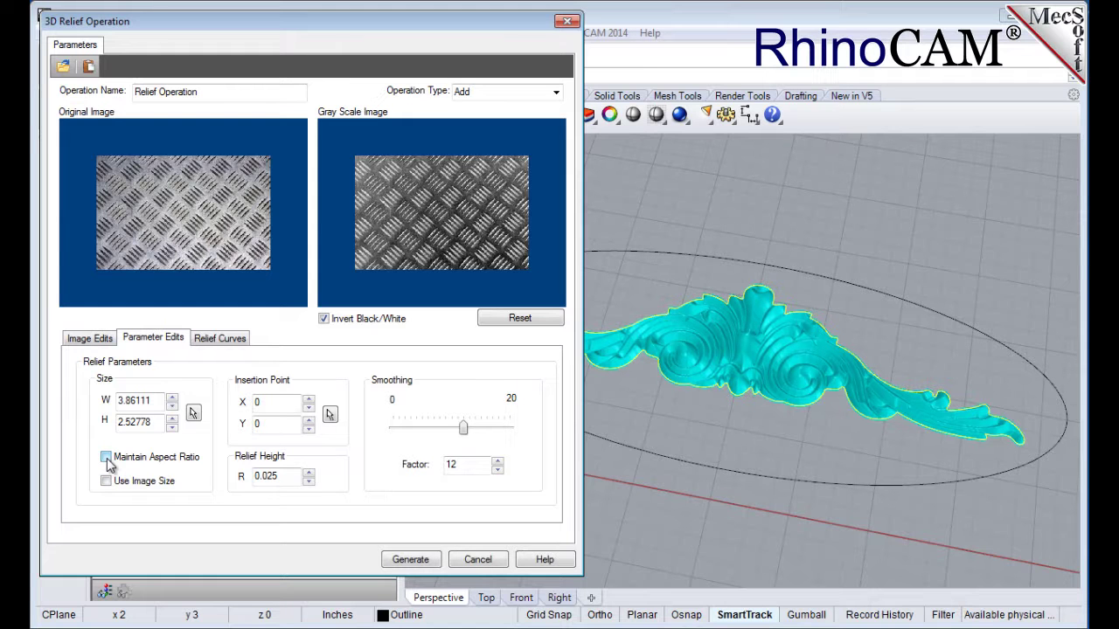
double_click(156, 399)
type("10")
double_click(156, 422)
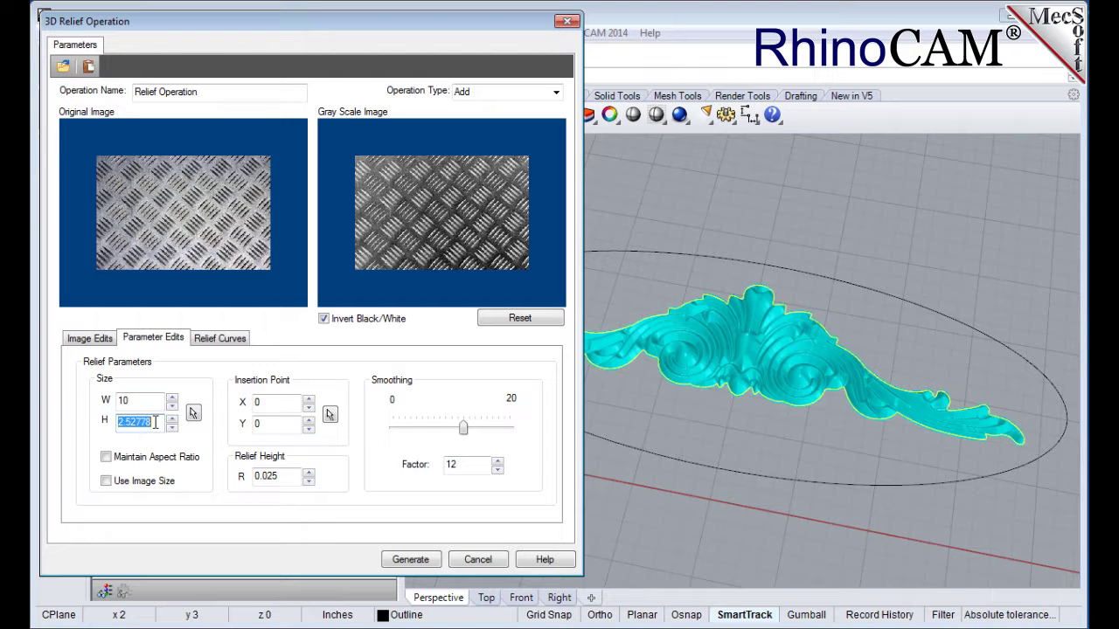
type("4")
left_click(285, 476)
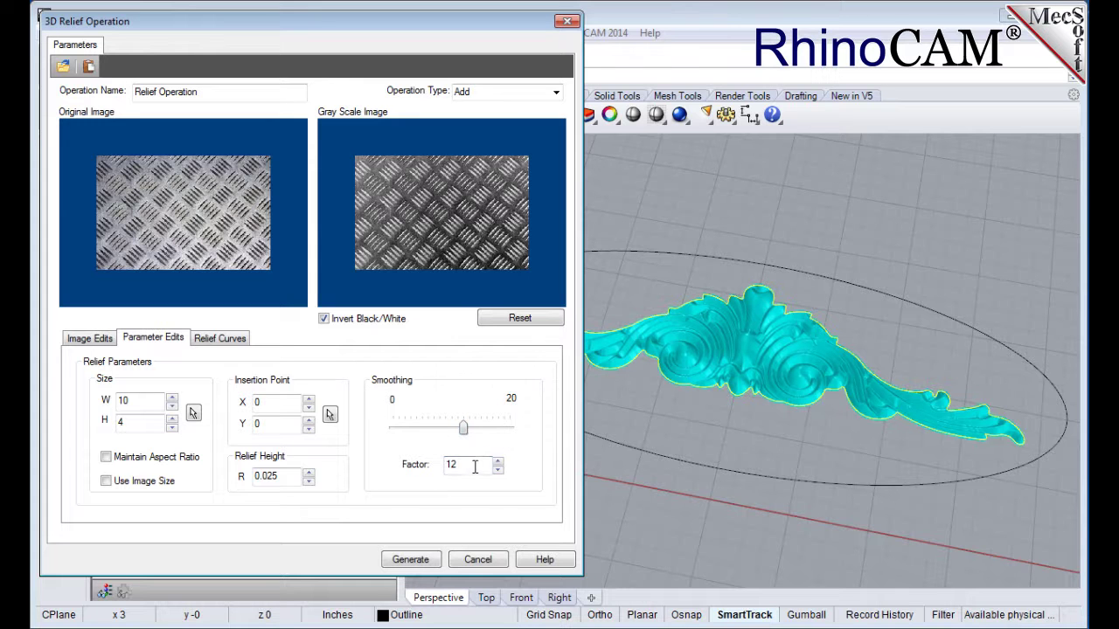
mouse_move(464, 430)
left_mouse_down()
mouse_move(424, 436)
mouse_move(483, 432)
left_mouse_up()
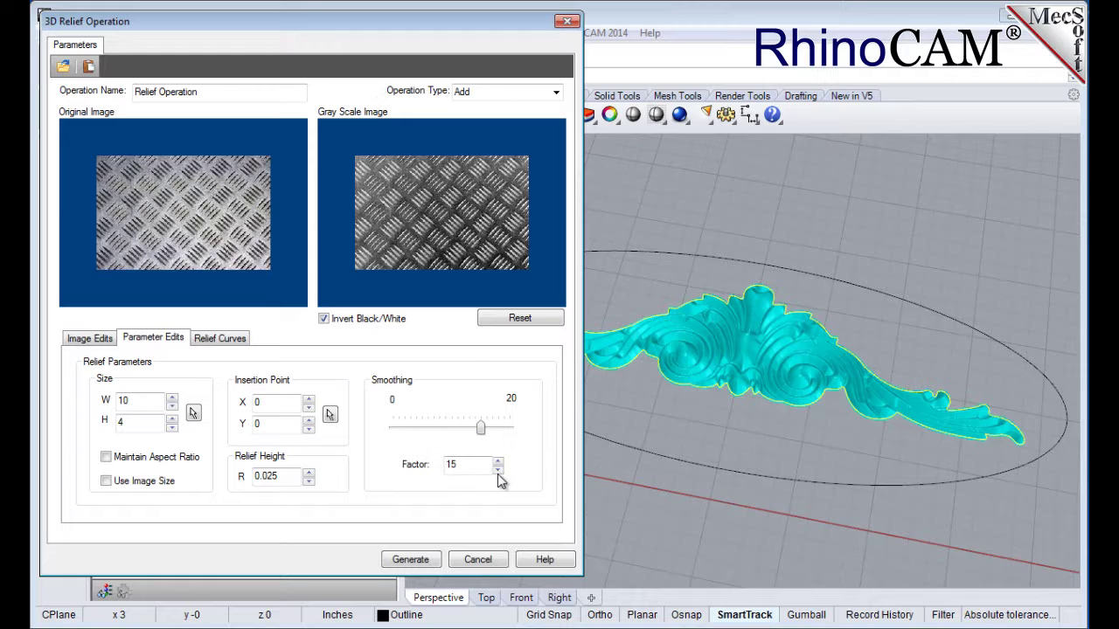
left_click(497, 470)
left_click(498, 470)
left_click(498, 470)
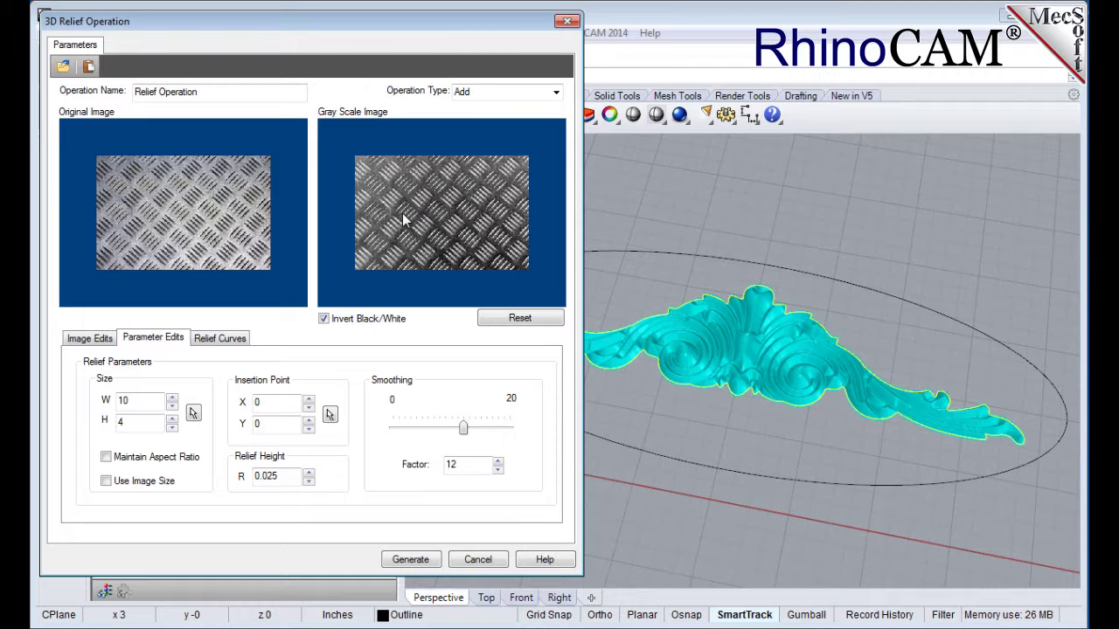
Replace BorderCurve 1 with the oval ellipse as the relief border and generate the diamond-plate texture.
left_click(219, 341)
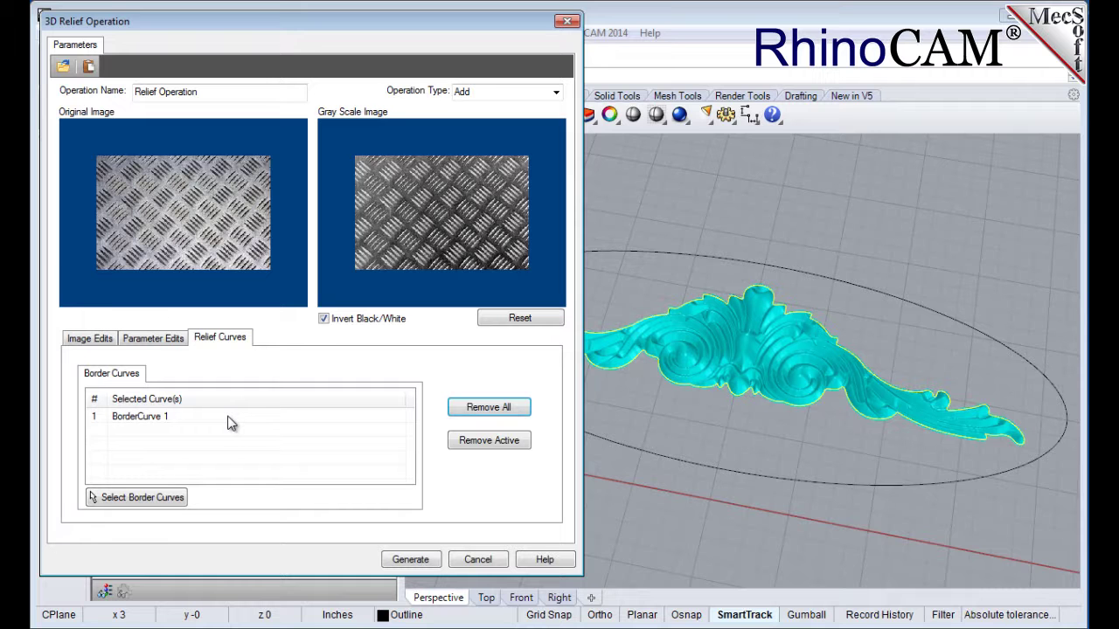
left_click(170, 419)
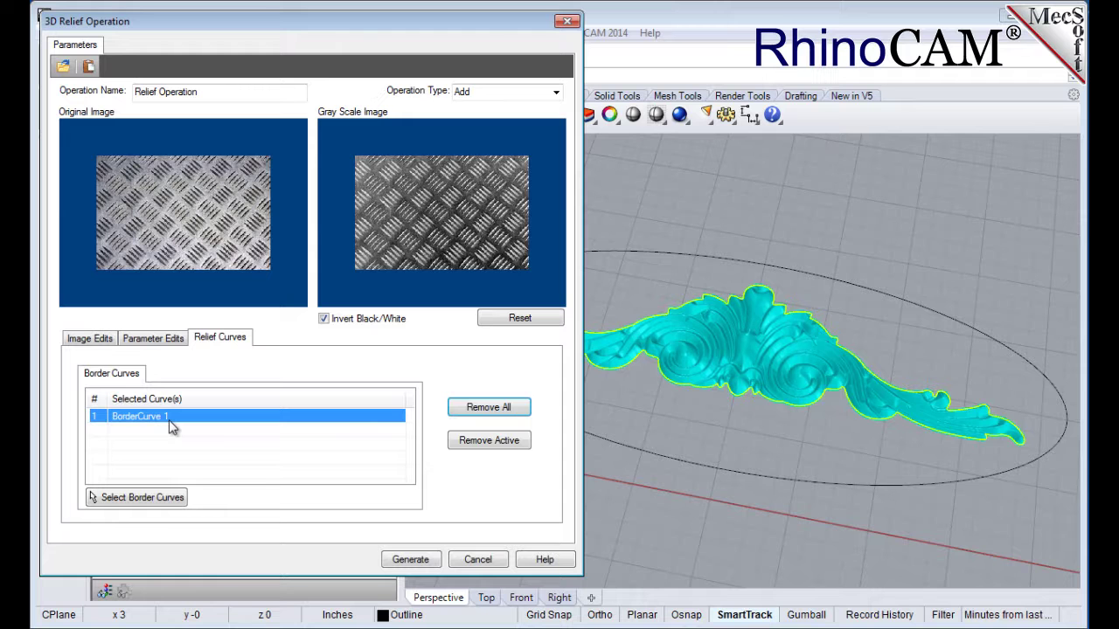
left_click(492, 443)
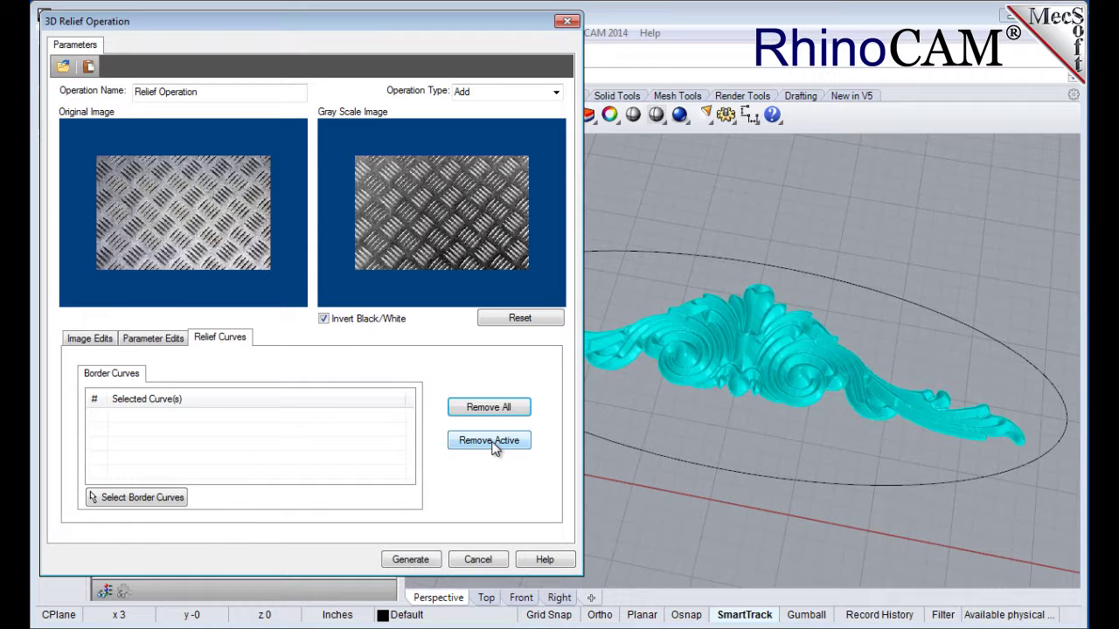
left_click(149, 499)
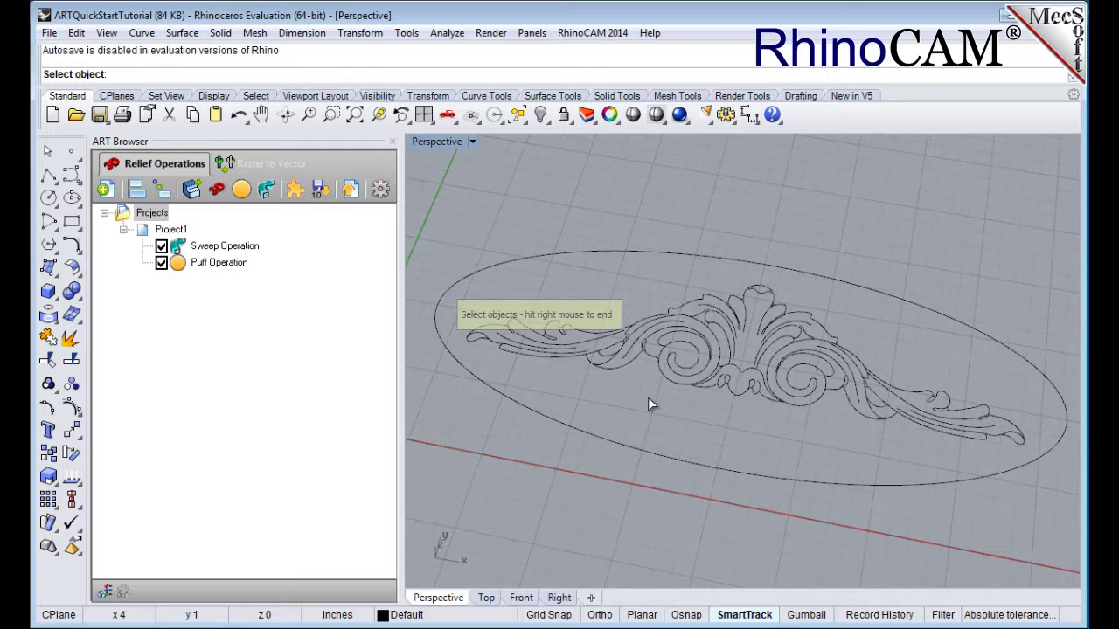
left_click(645, 254)
right_click(645, 269)
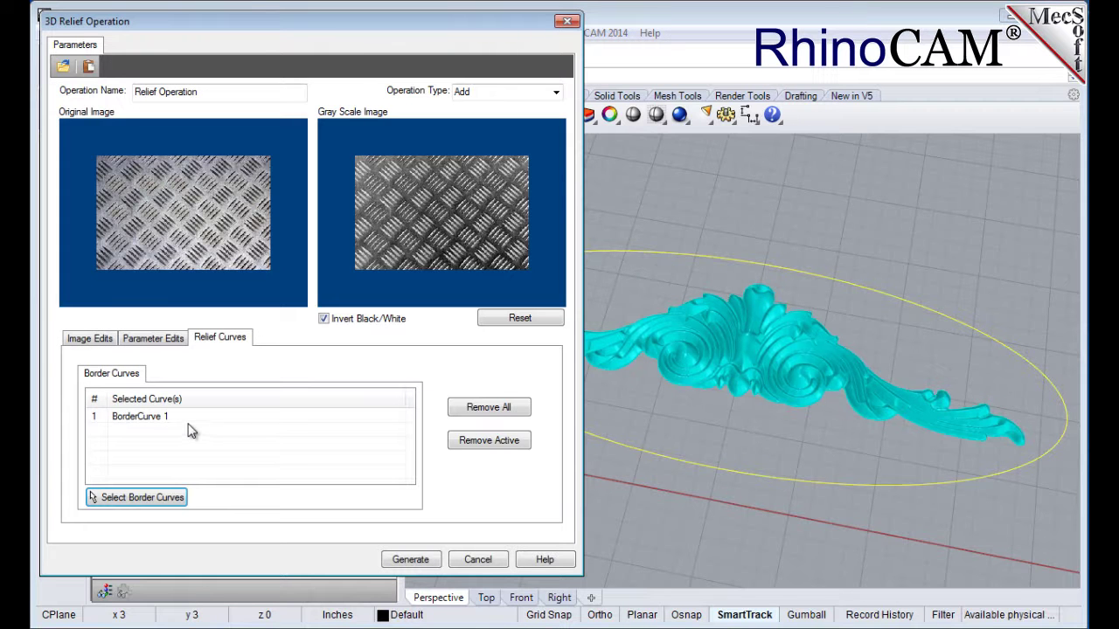
left_click(416, 560)
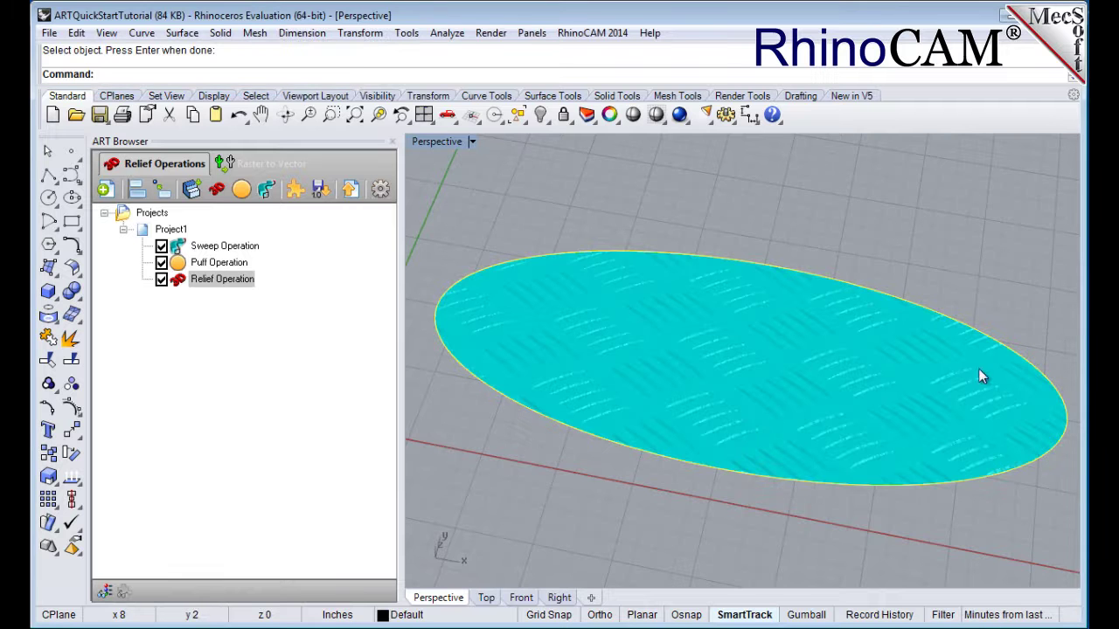
Inspect the Sweep, Puff and Relief operation results in turn, then the combined Project1 plaque.
left_click(213, 249)
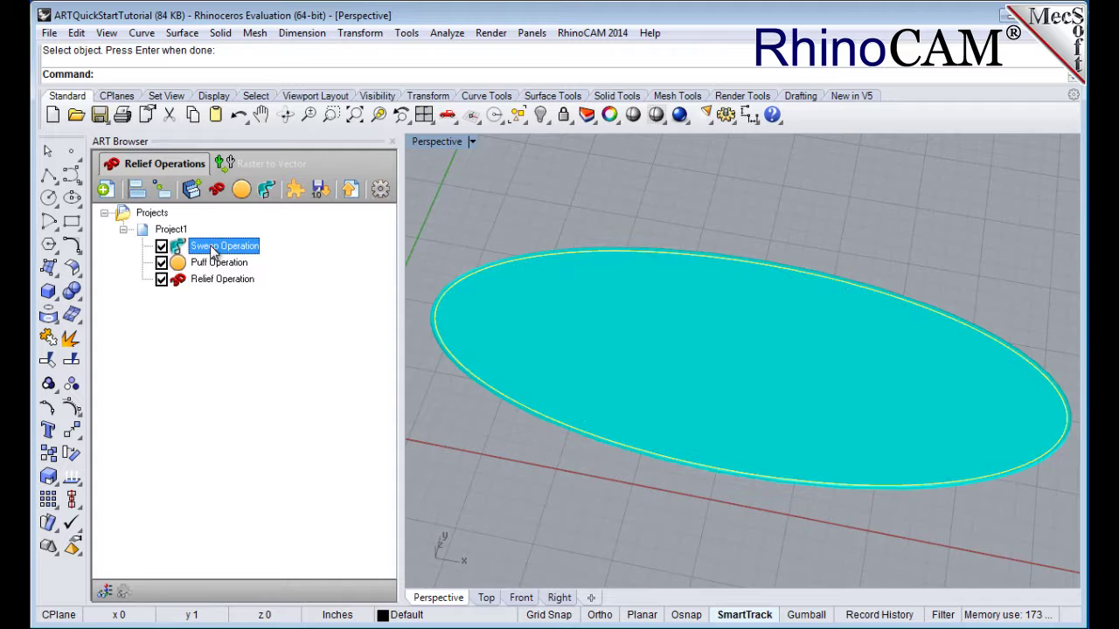
left_click(221, 270)
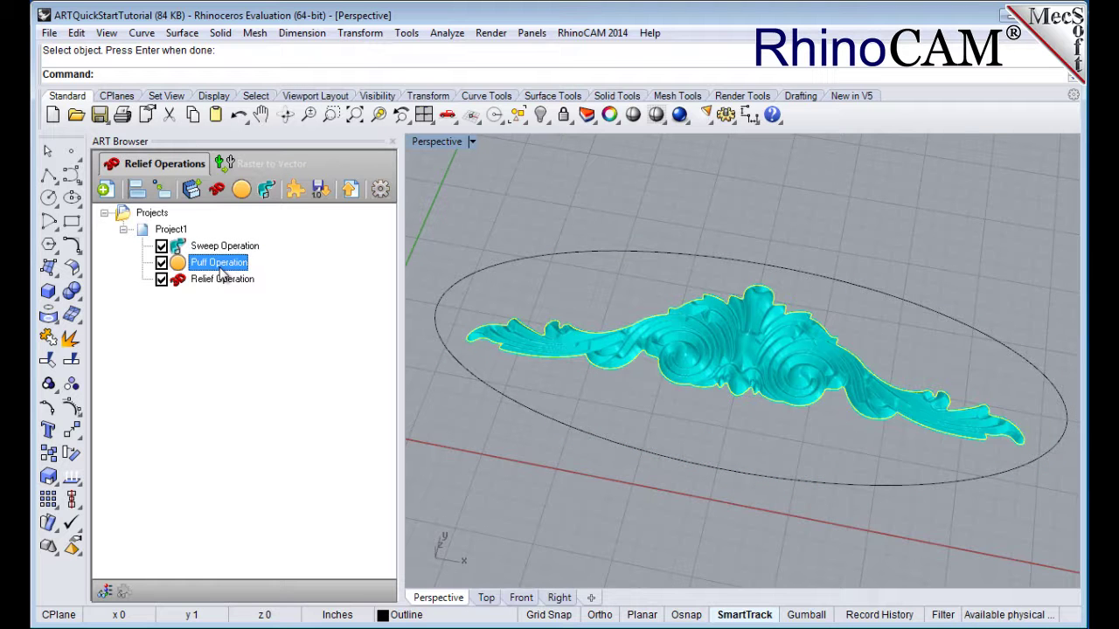
left_click(226, 281)
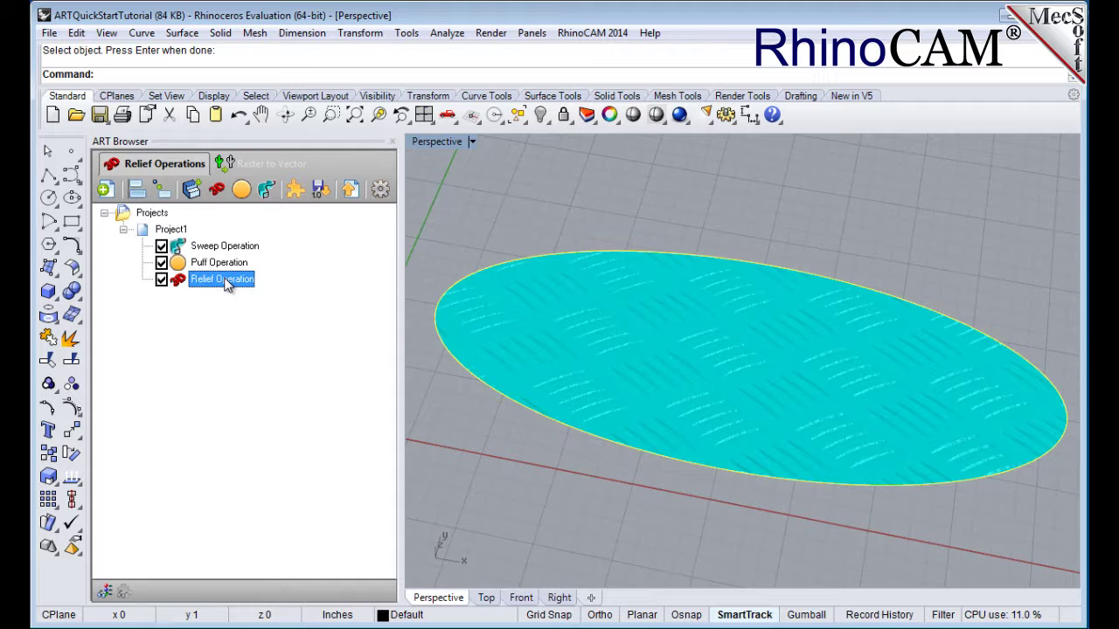
left_click(175, 229)
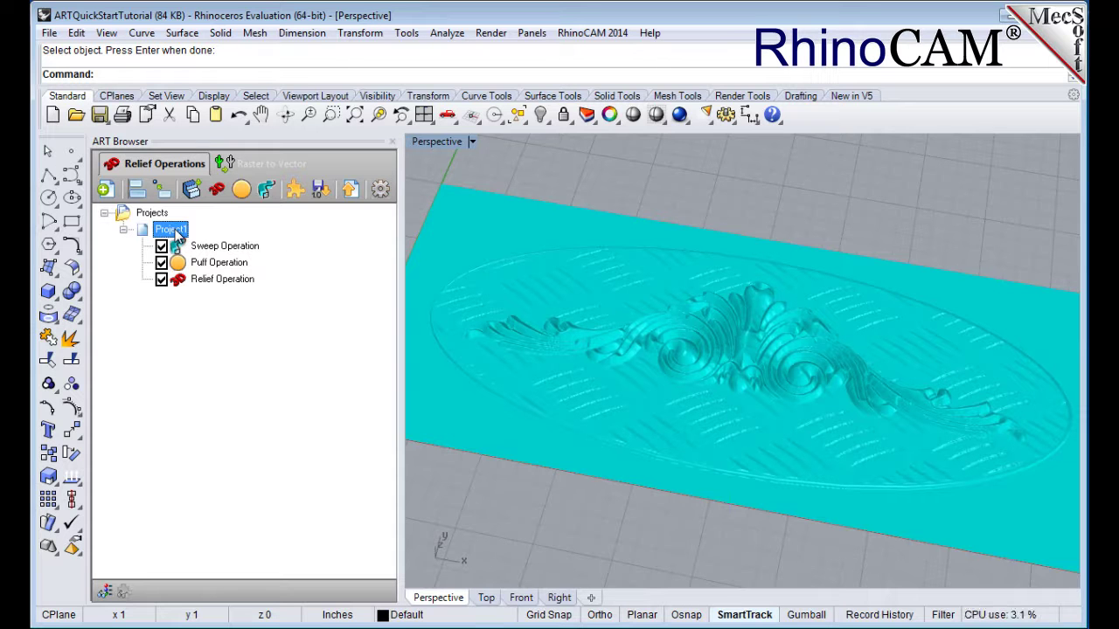
Export Project1 as meshes into the Rhino model, then deselect the exported mesh.
left_click(359, 198)
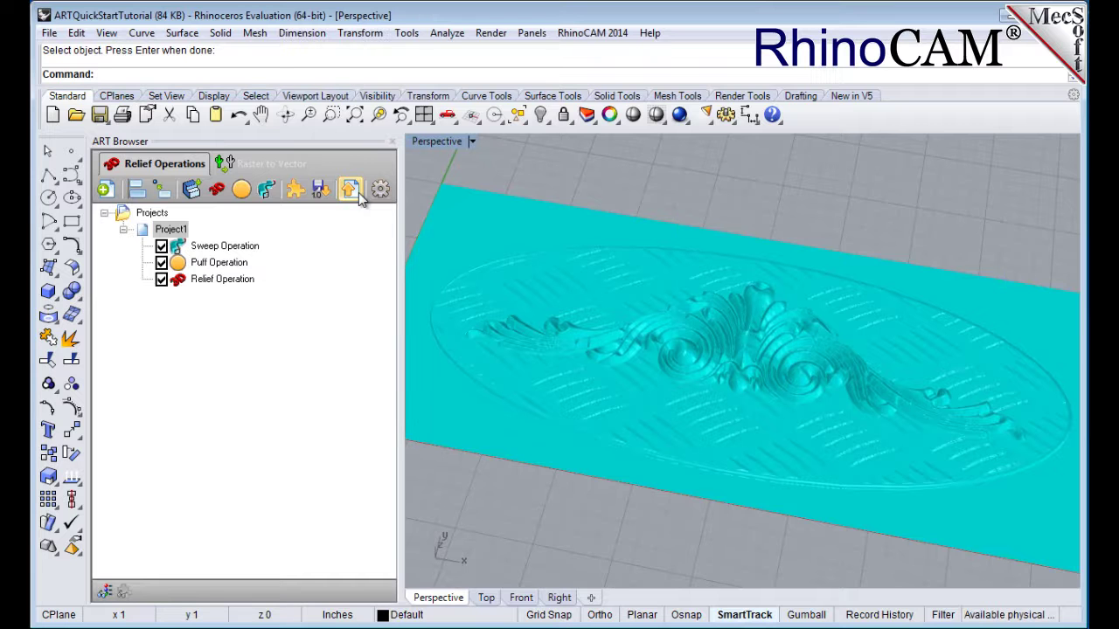
left_click(154, 214)
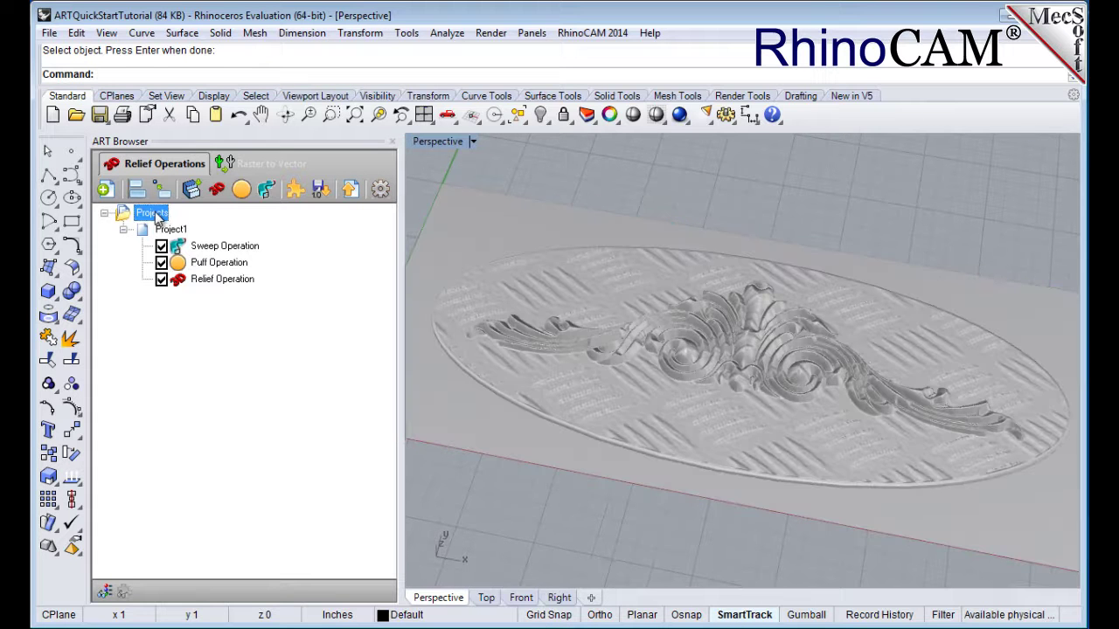